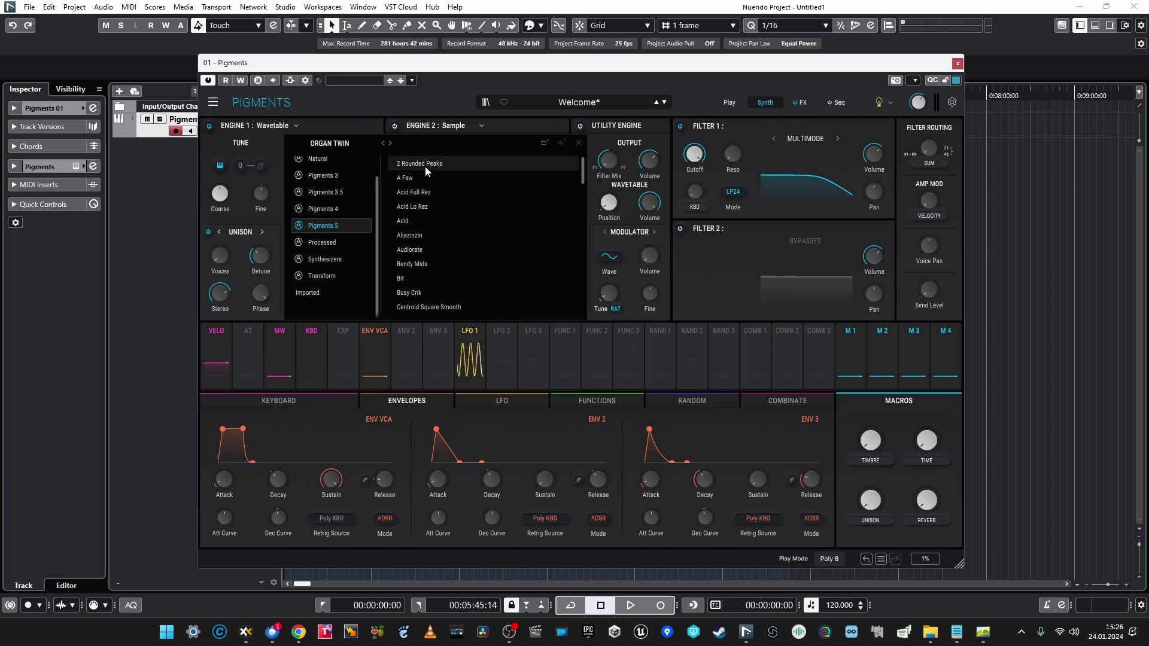
Load the 2 Rounded Peaks wavetable into Engine 1, close the browser and advance to the following wavetable
click(425, 165)
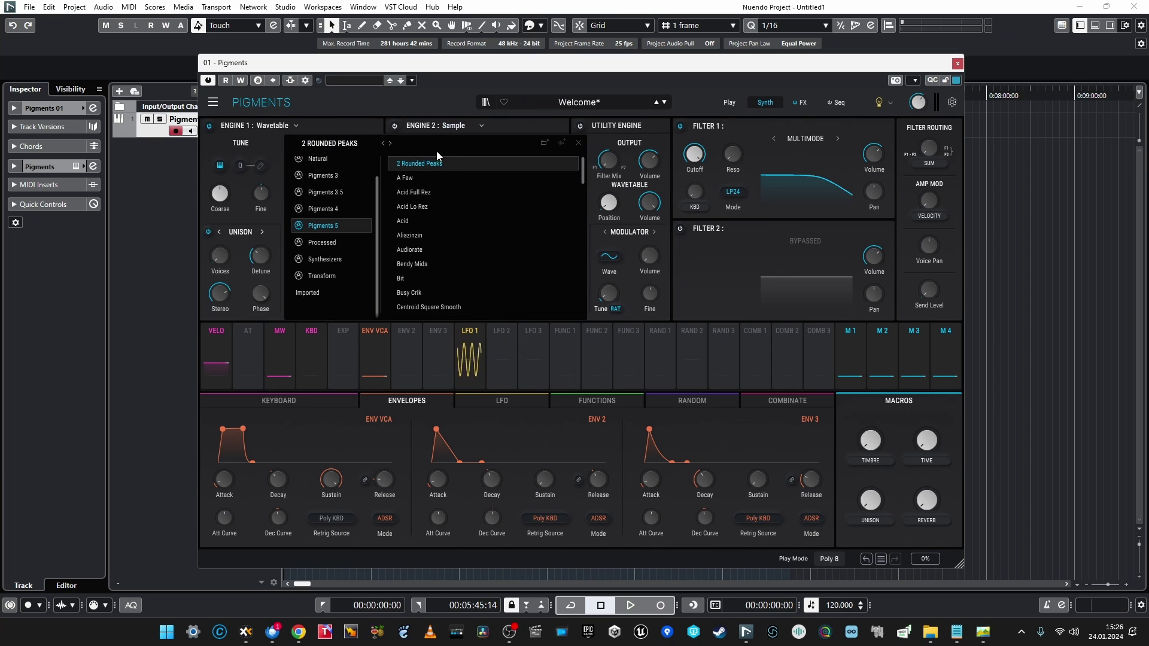
click(578, 142)
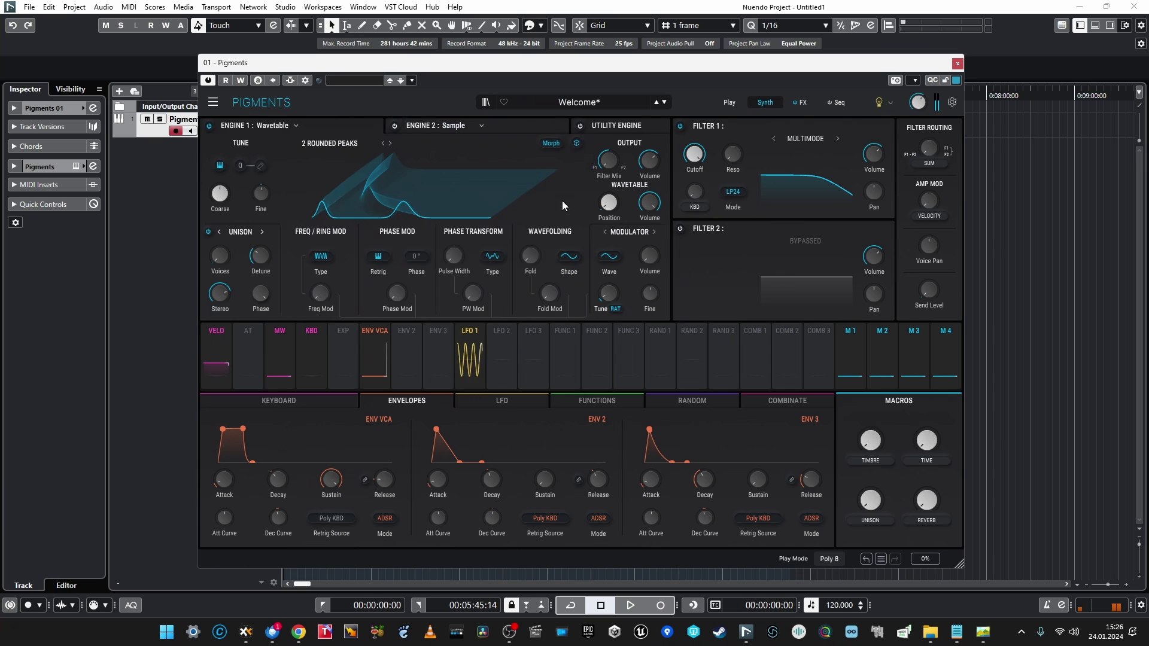
click(391, 144)
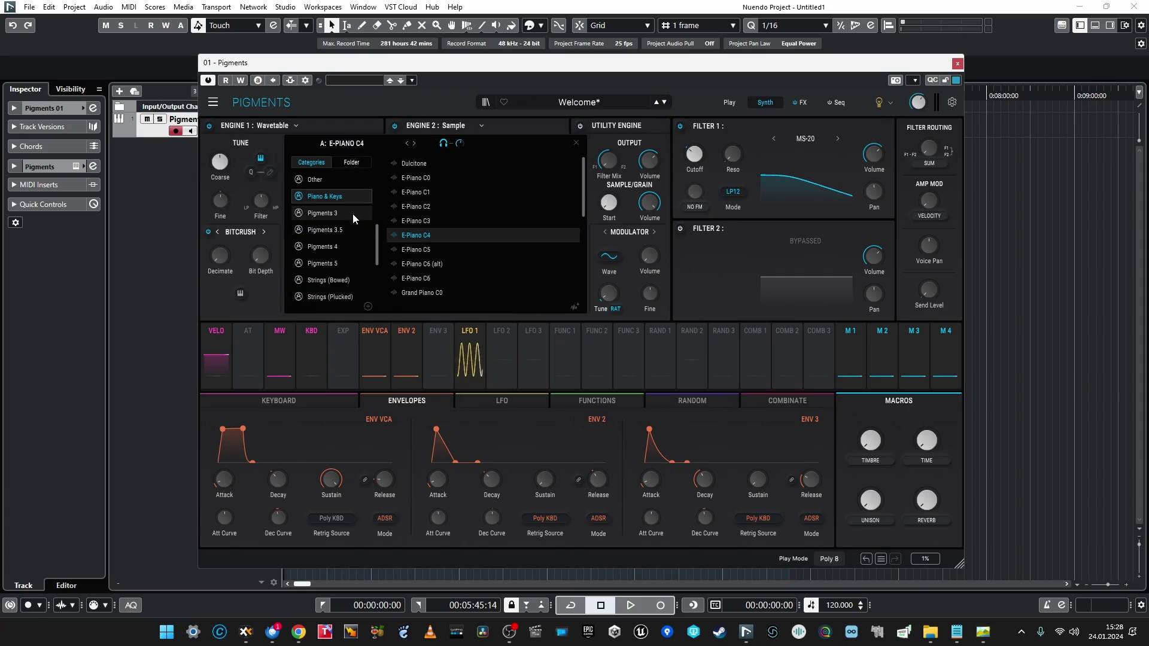
Show the Pigments 5 sample category for Engine 2, close the browser and step forward through the samples in slot A
click(338, 267)
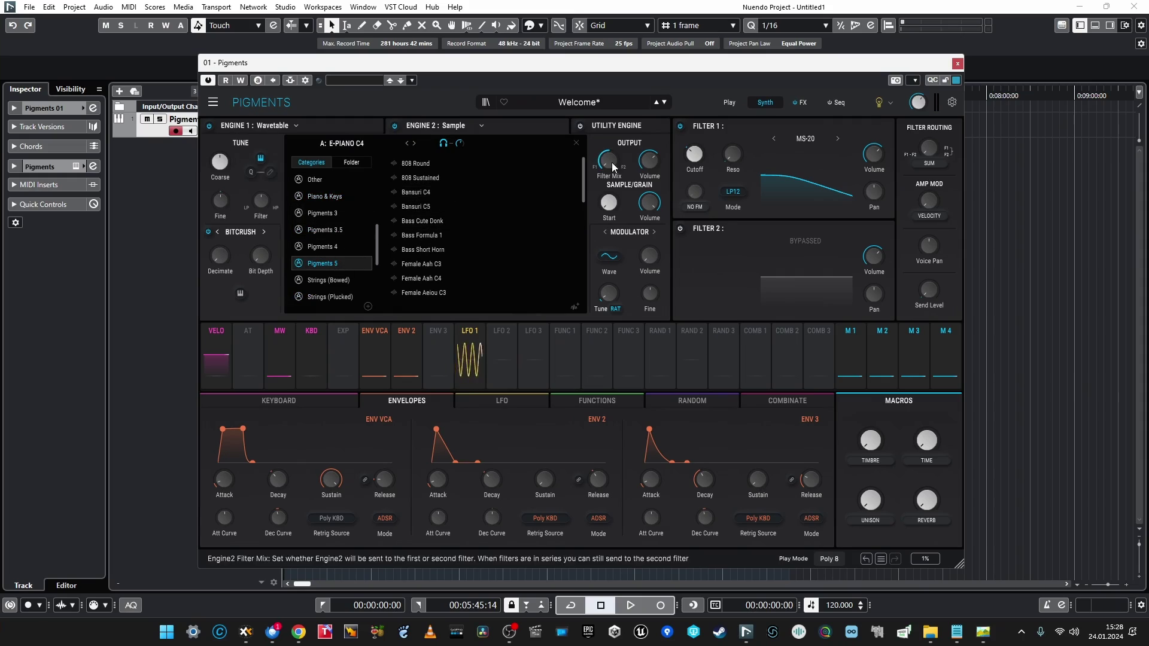
click(577, 144)
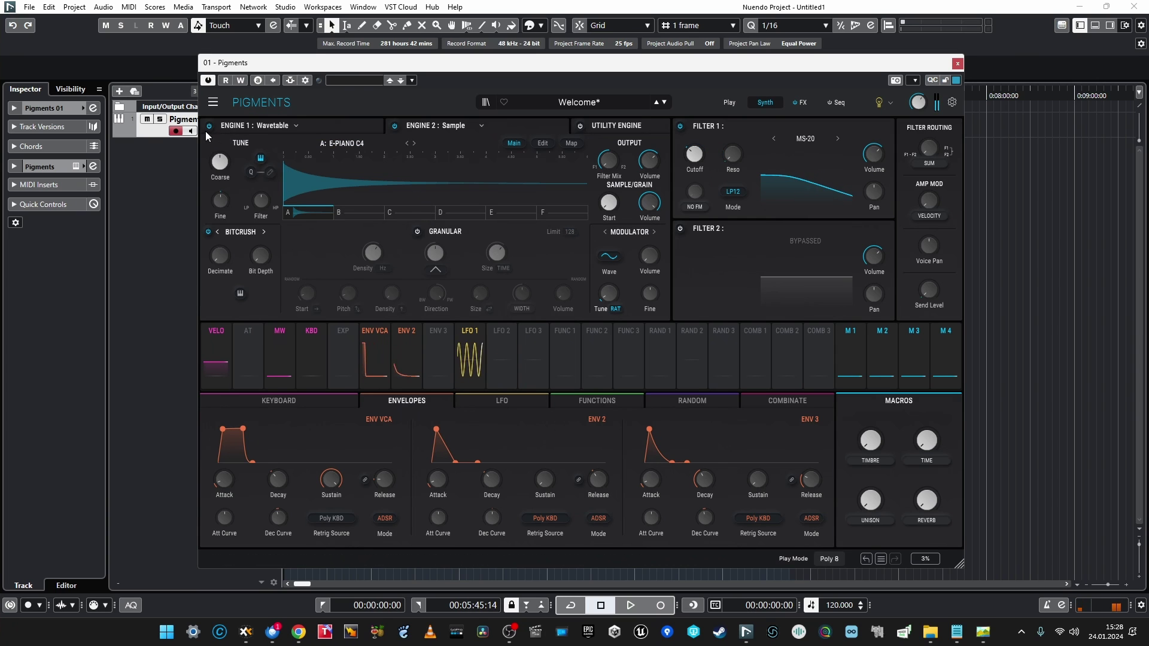
click(414, 144)
click(415, 144)
click(414, 144)
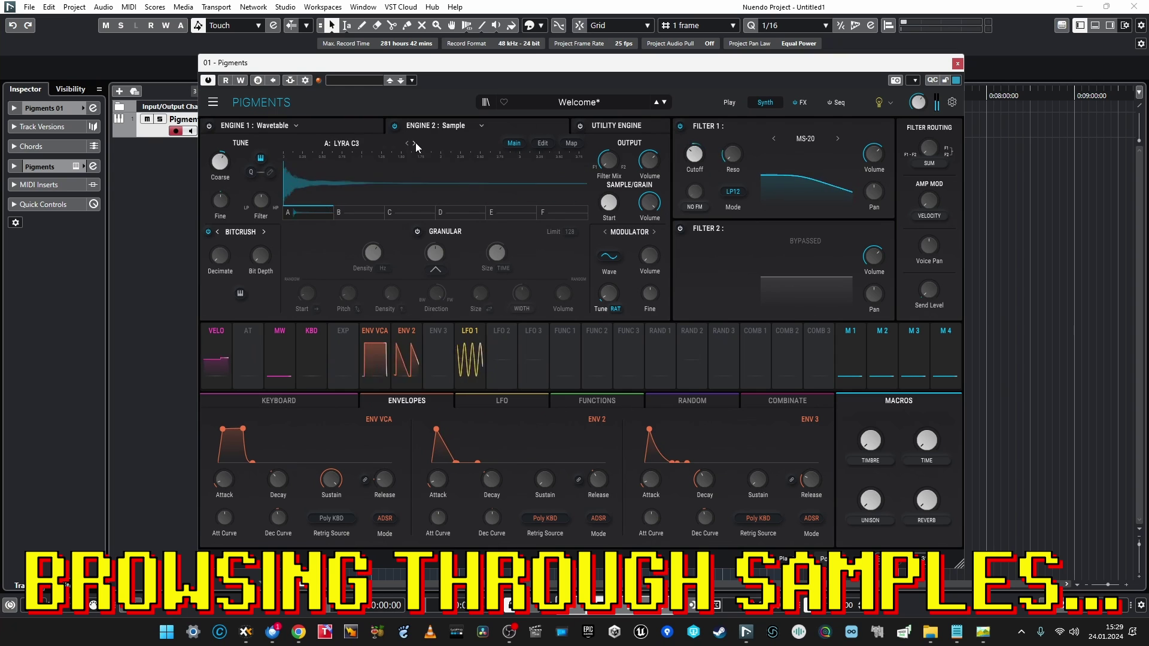
click(415, 144)
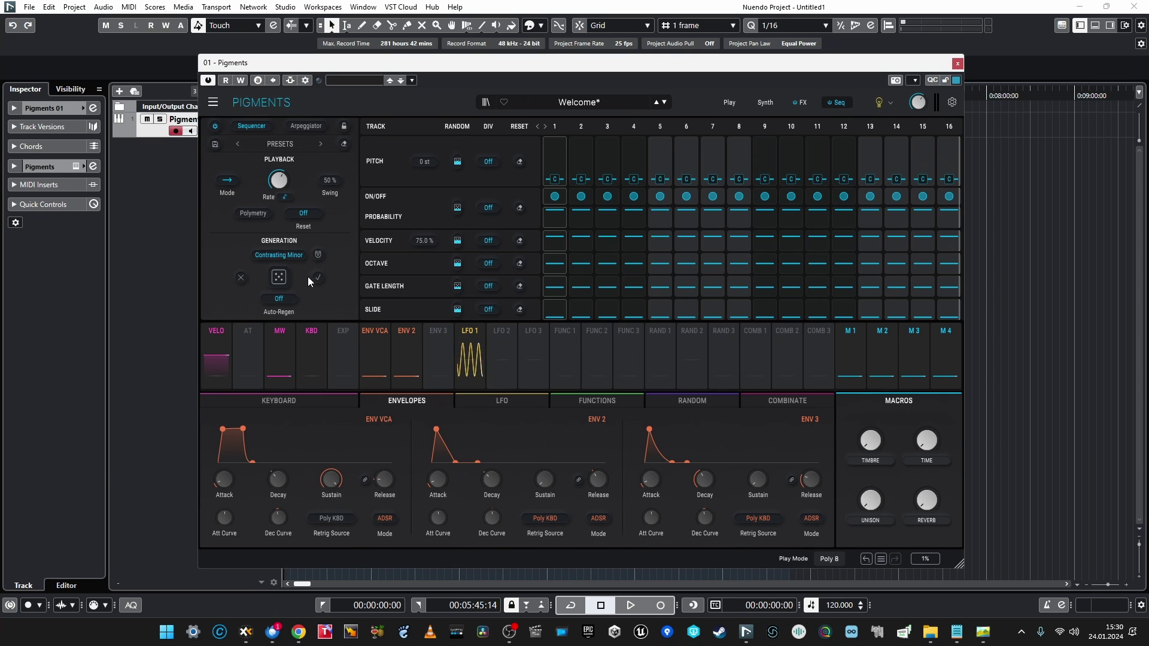
Generate several new random sequencer patterns using the Contrasting Minor scale
click(282, 284)
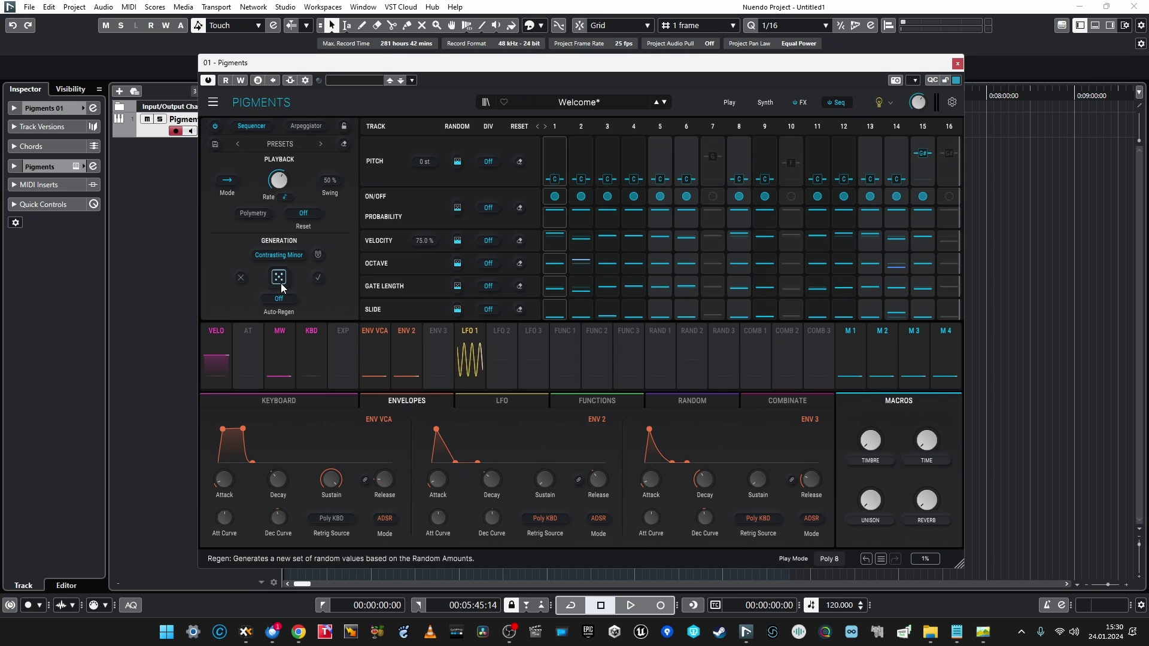
click(282, 282)
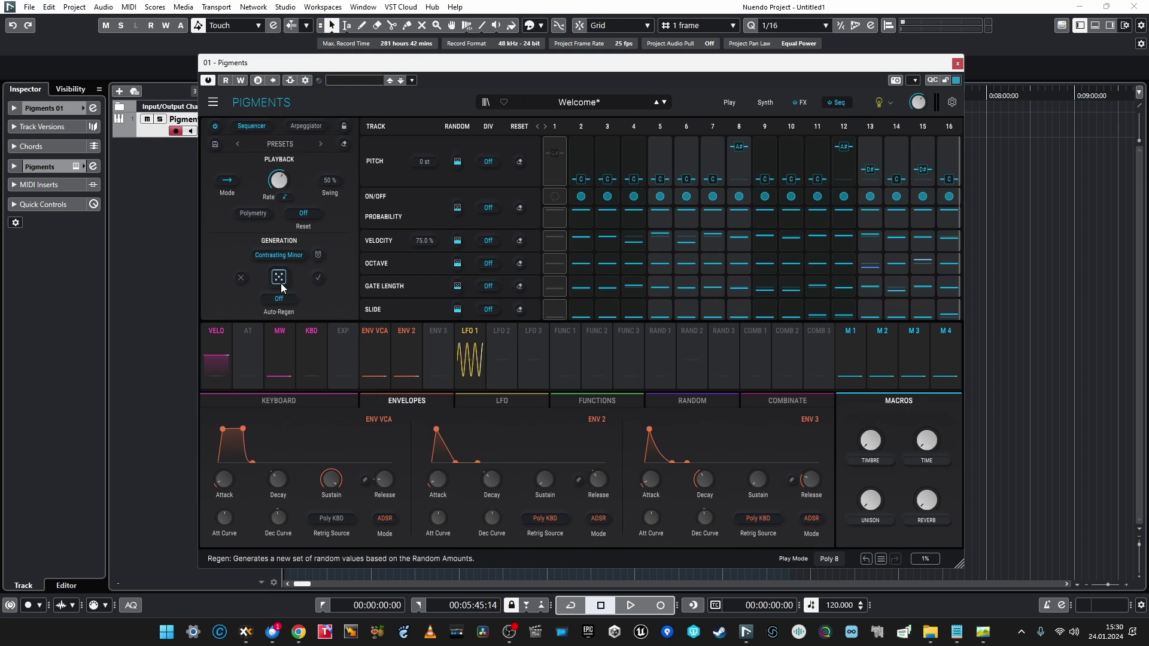
click(281, 283)
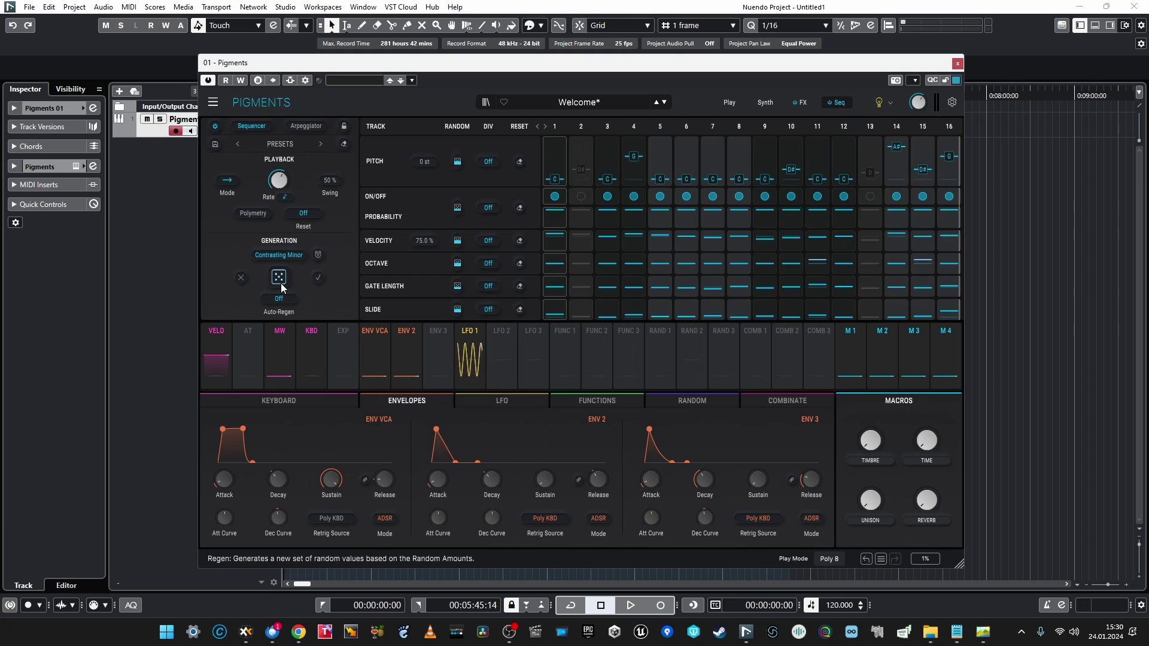
Try the Natural Minor, High Minor and Chromatic sequencer scales, restore Contrasting Minor and regenerate the pattern
click(291, 254)
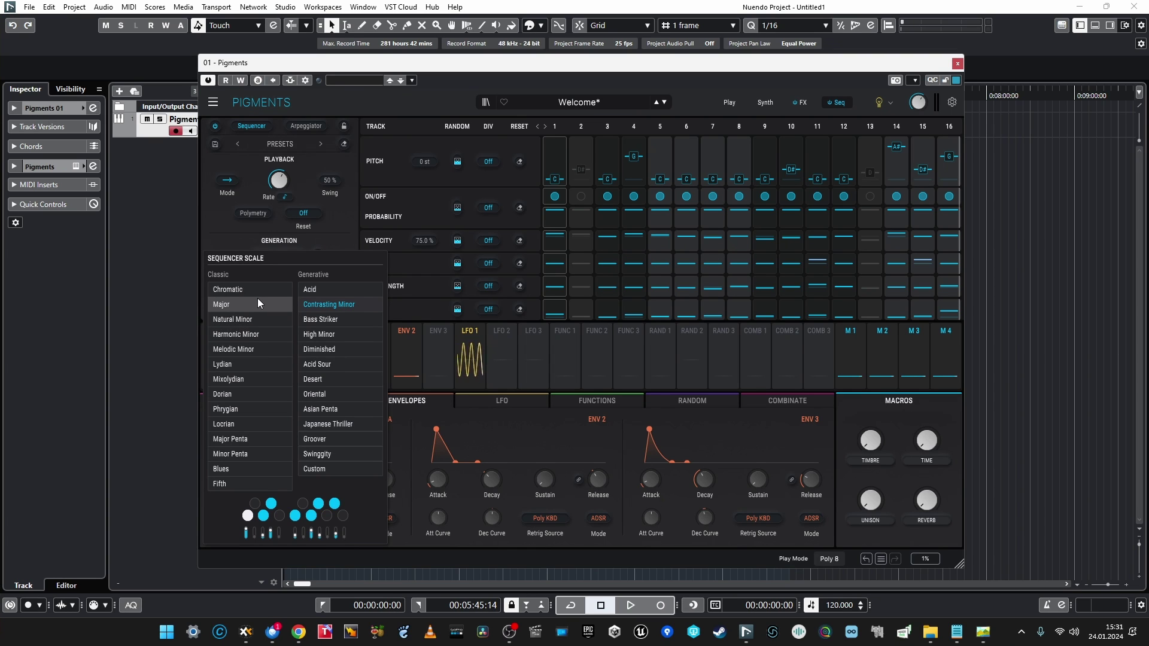
click(247, 320)
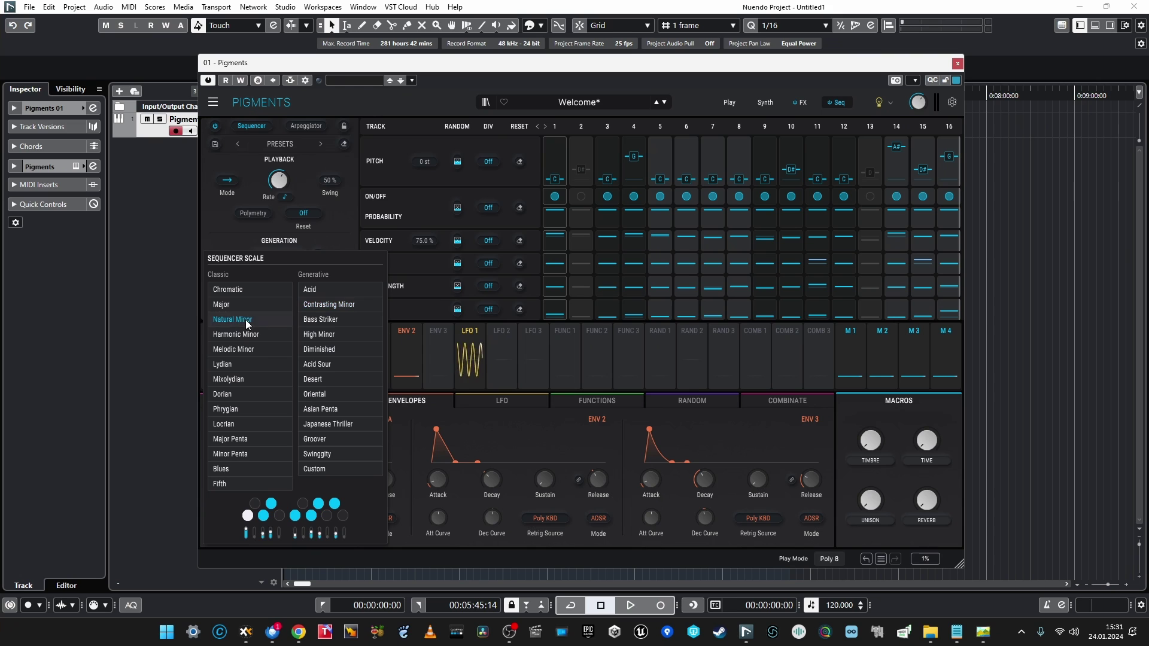
click(326, 334)
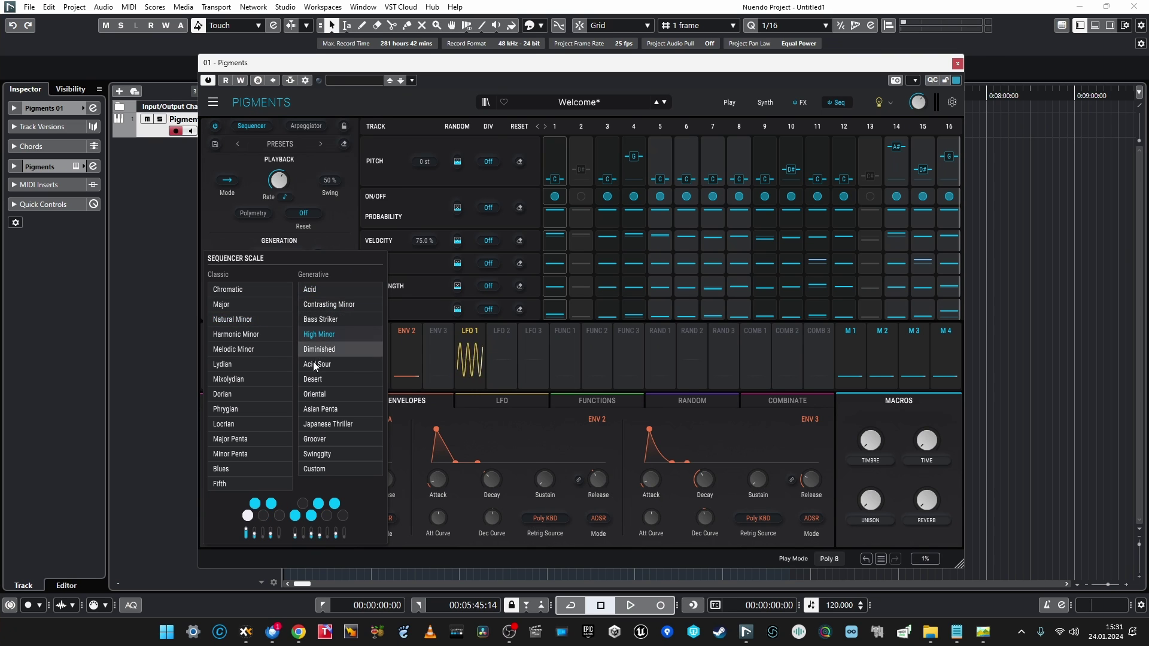
click(259, 288)
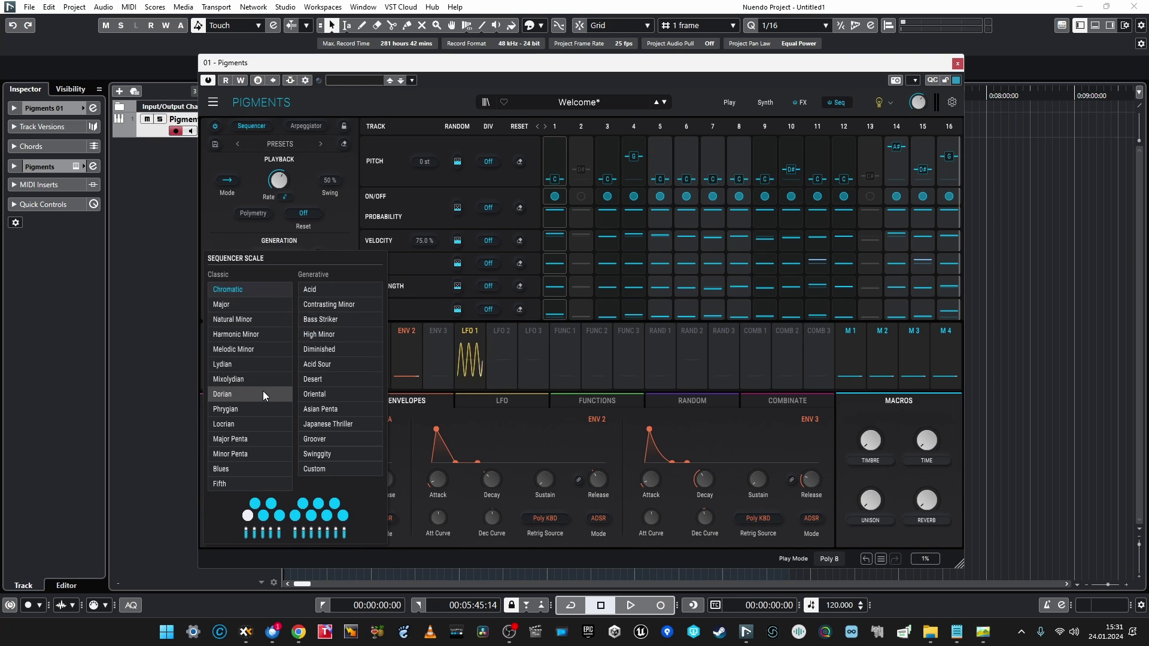
click(341, 306)
click(262, 235)
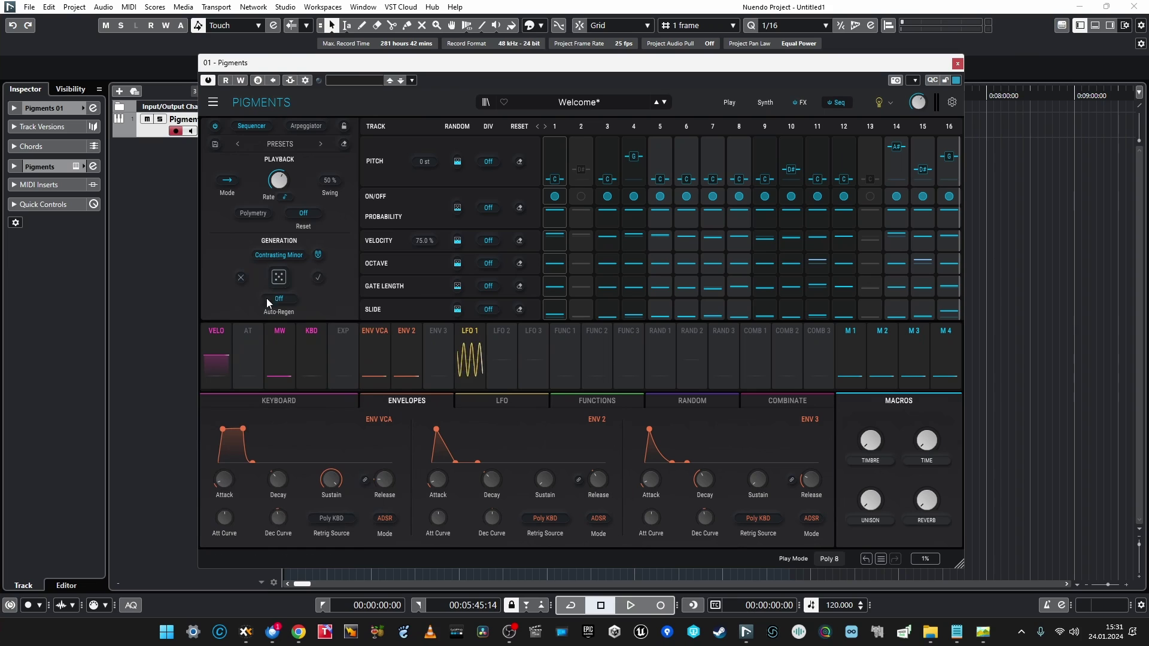
click(279, 277)
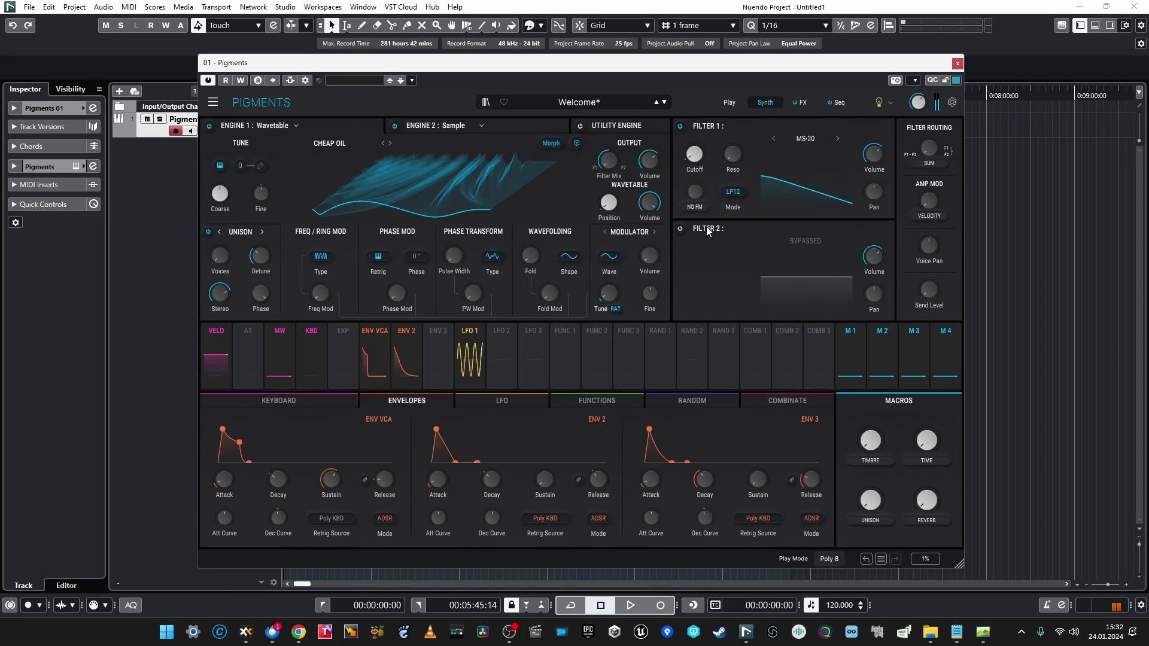
Add a Distortion effect to the empty second slot of FX A, after the Reverb
click(801, 103)
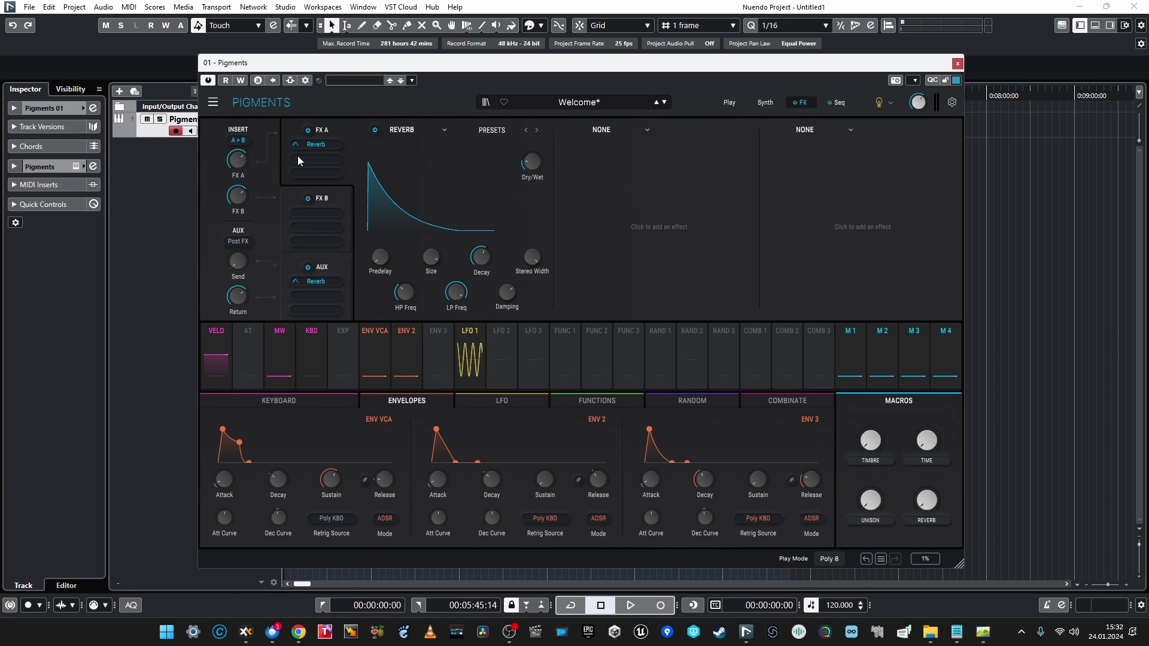
click(616, 125)
click(693, 180)
scroll(749, 153, down, 5)
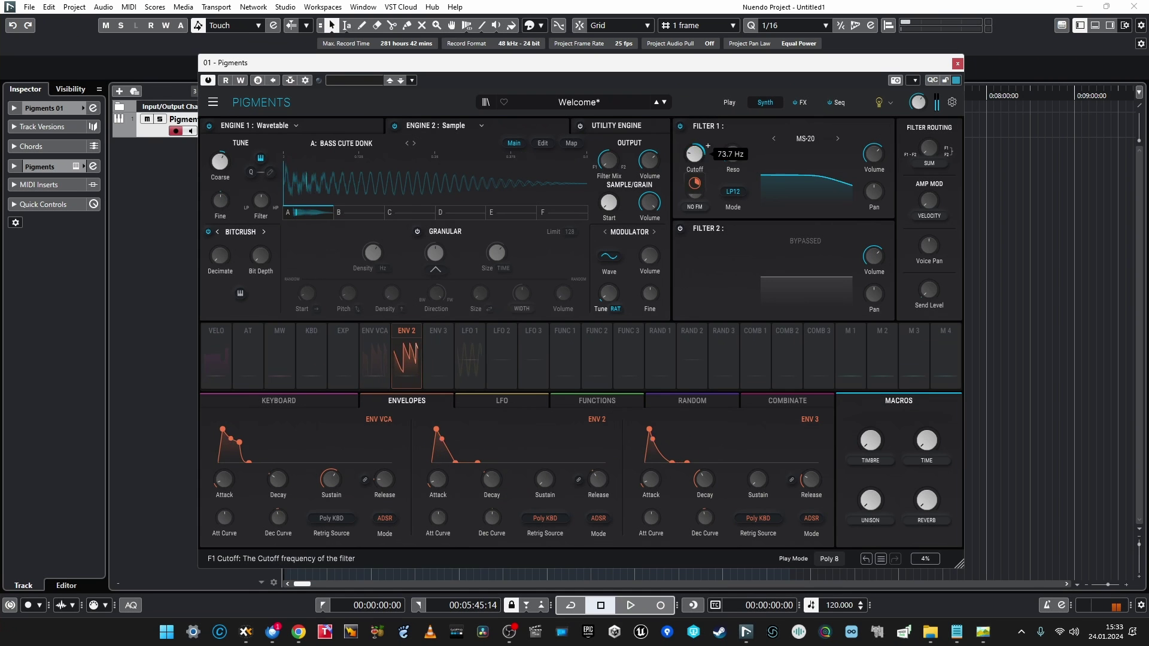
Regenerate the random Contrasting Minor sequence several times while it plays
click(728, 103)
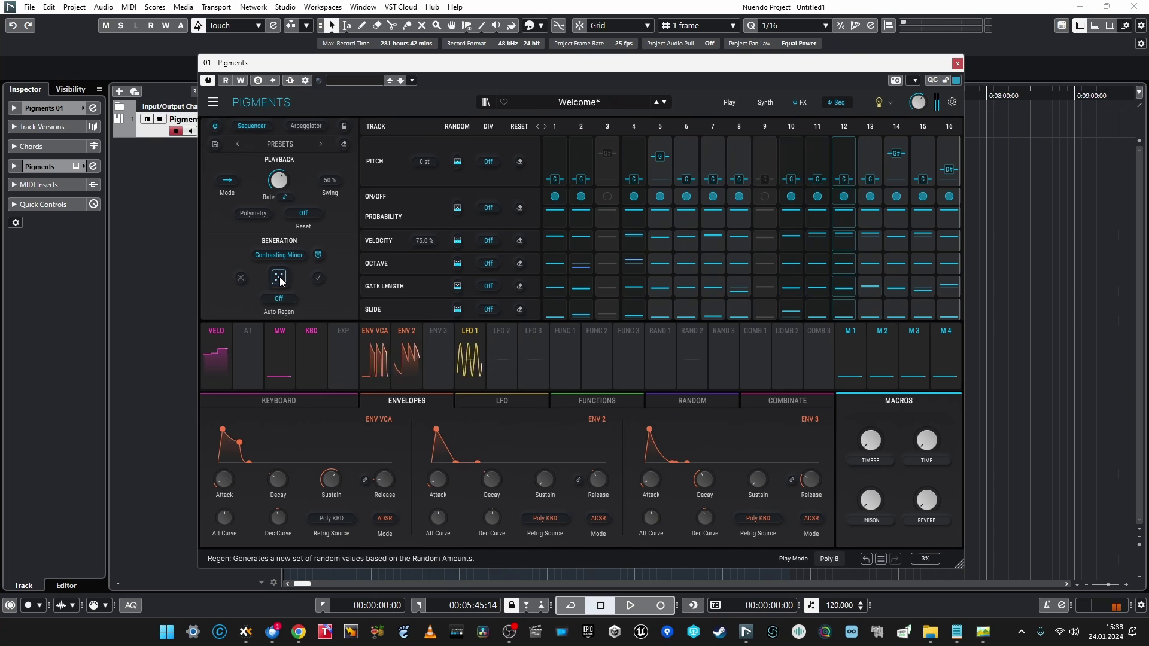
click(279, 278)
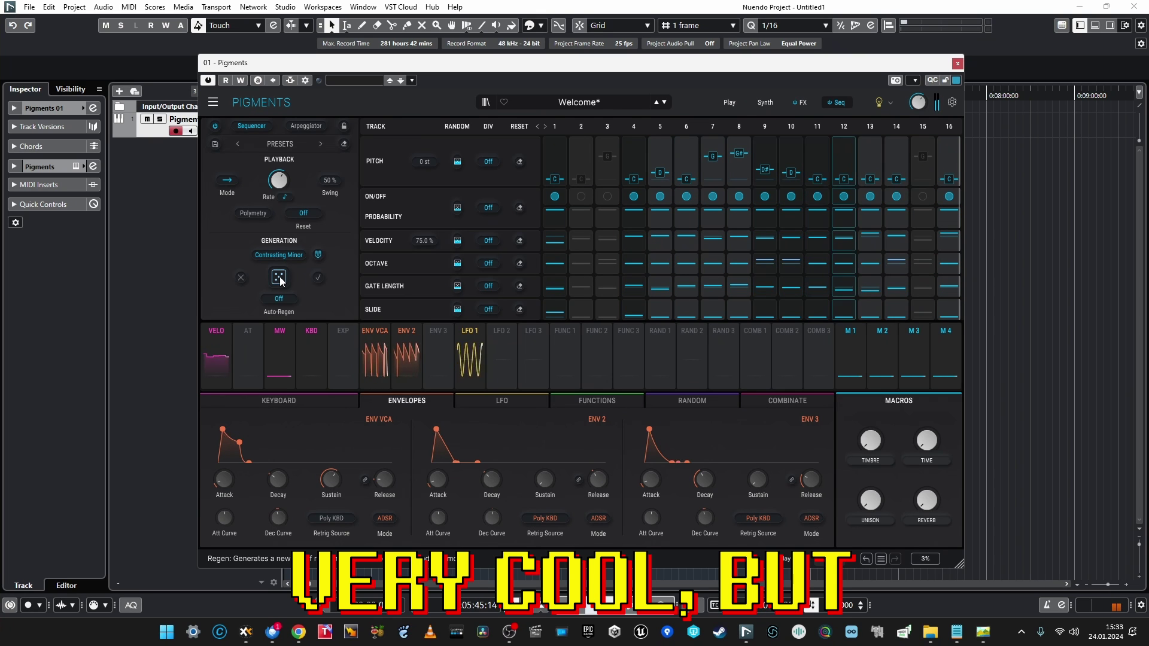
click(280, 278)
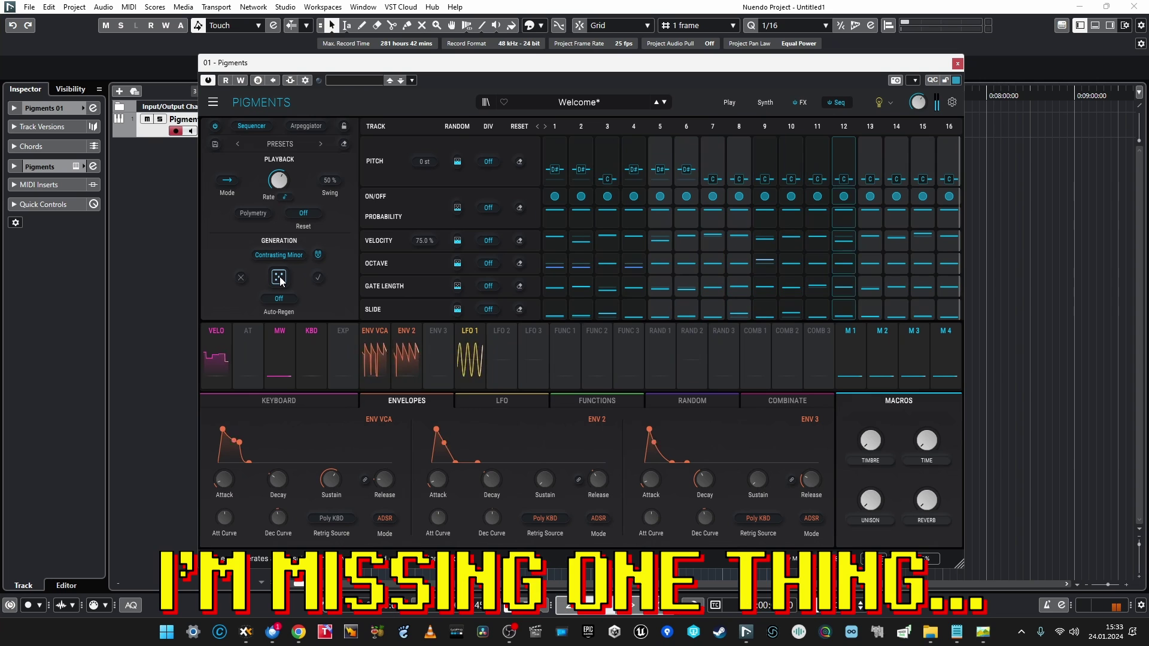
click(279, 278)
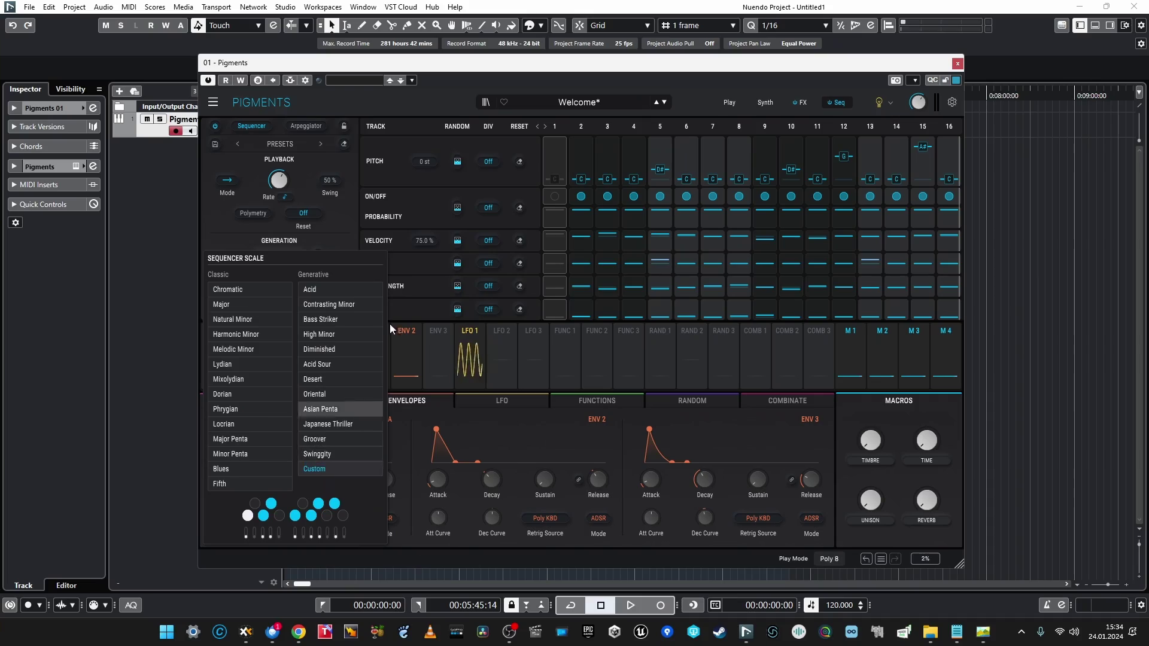
Close the scale list with Custom selected and generate several random patterns with that scale
click(332, 236)
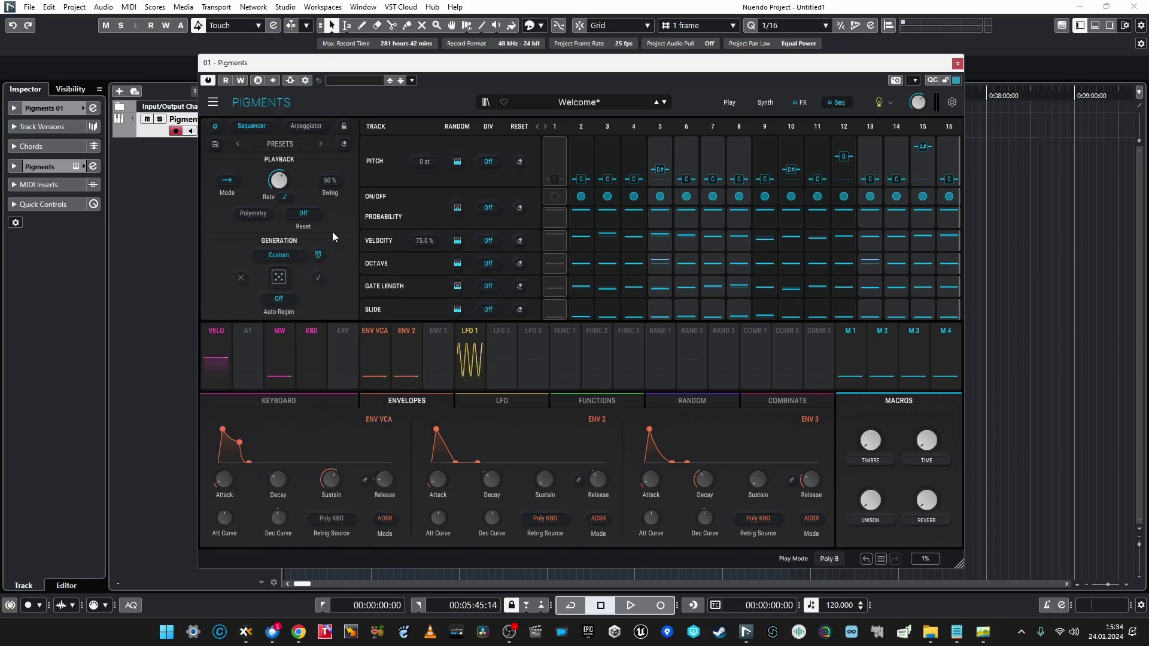
click(280, 276)
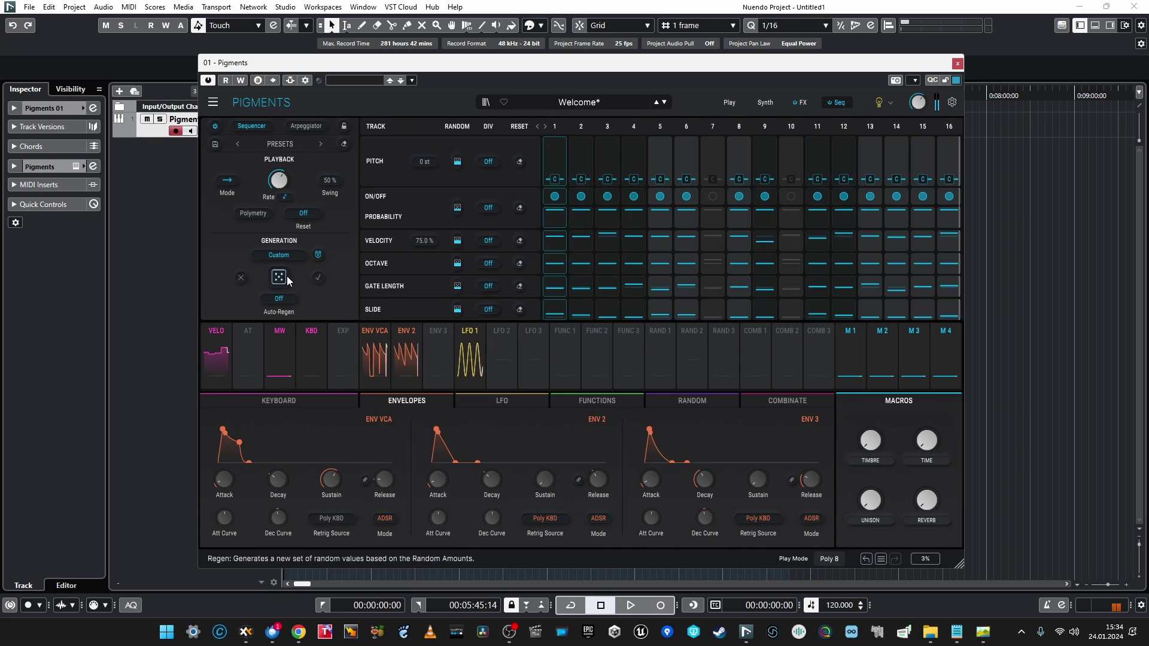
click(286, 278)
click(281, 279)
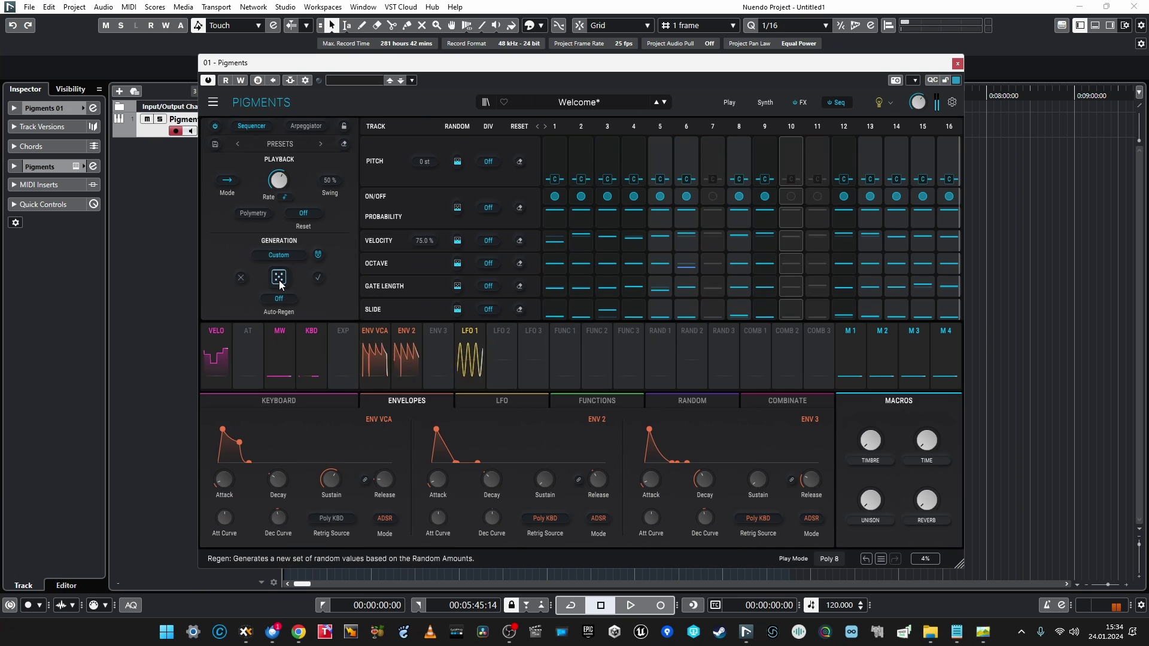
click(280, 279)
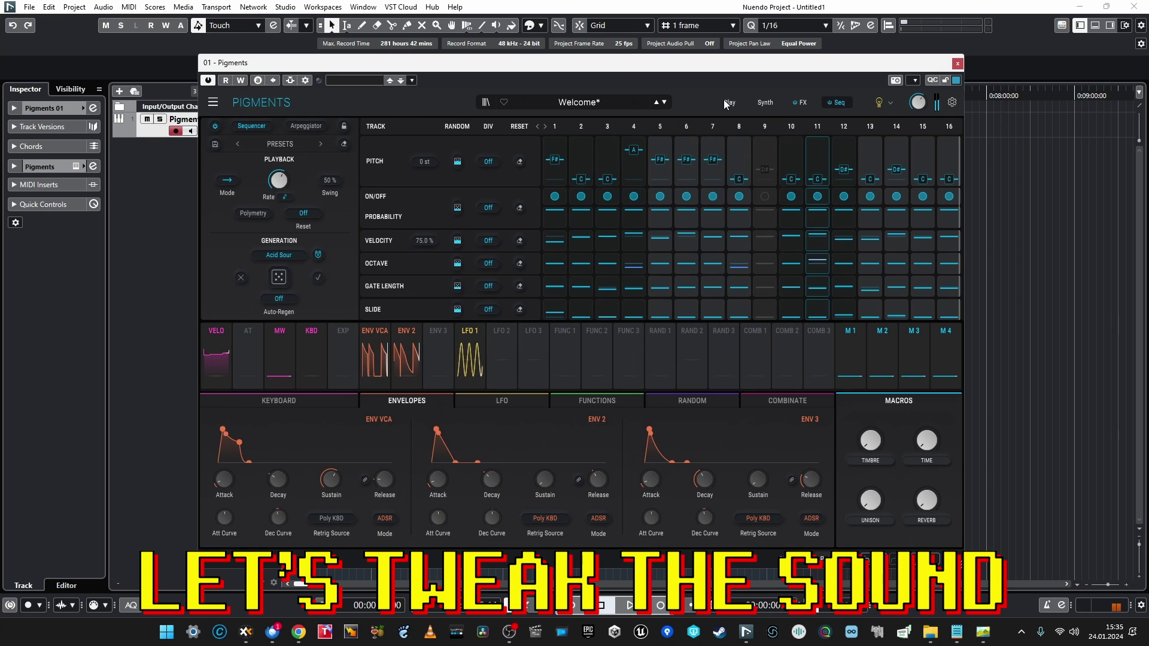
Raise the Freq value of the Formant filter in Filter 2 slightly from the Play view
click(727, 103)
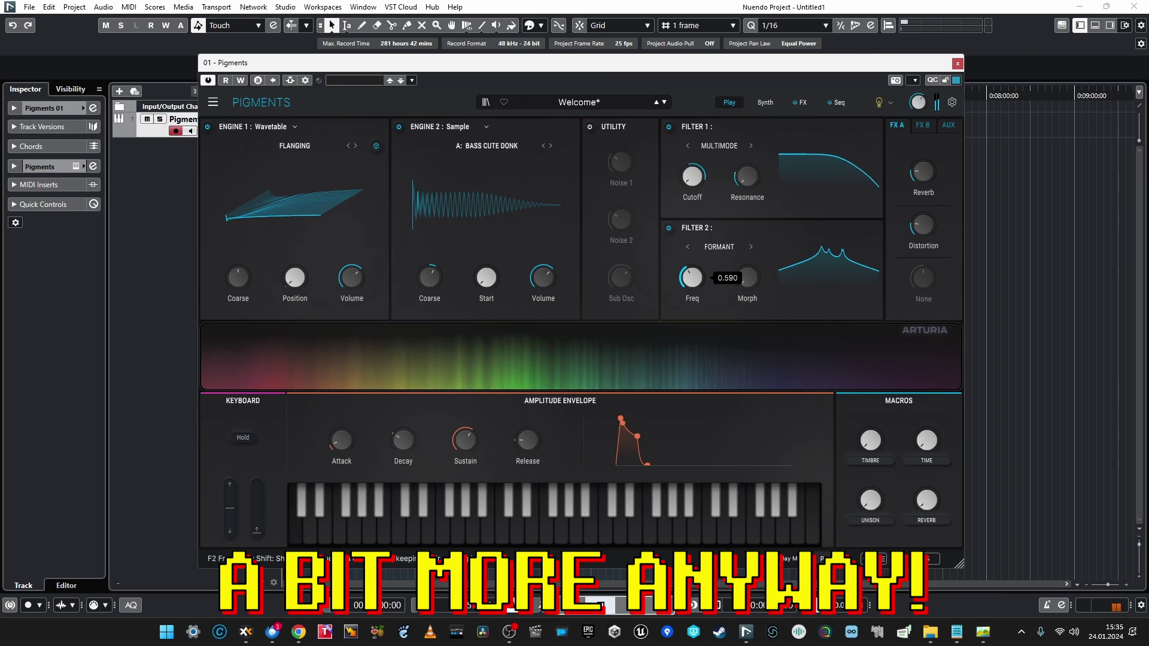
drag(692, 277, 692, 269)
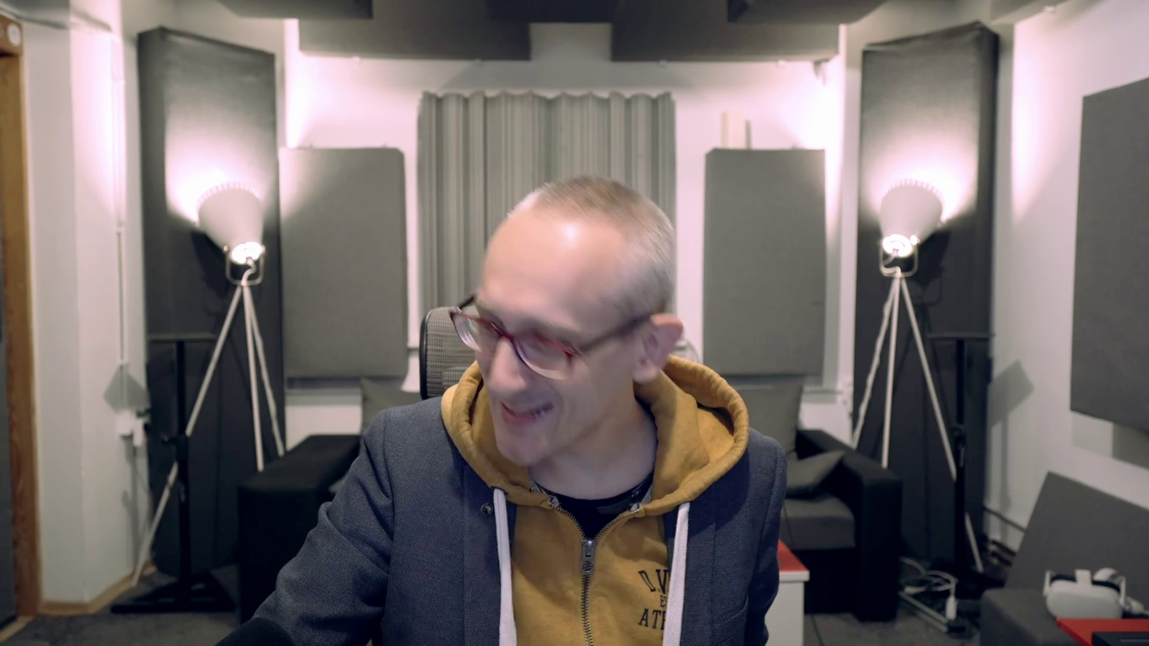
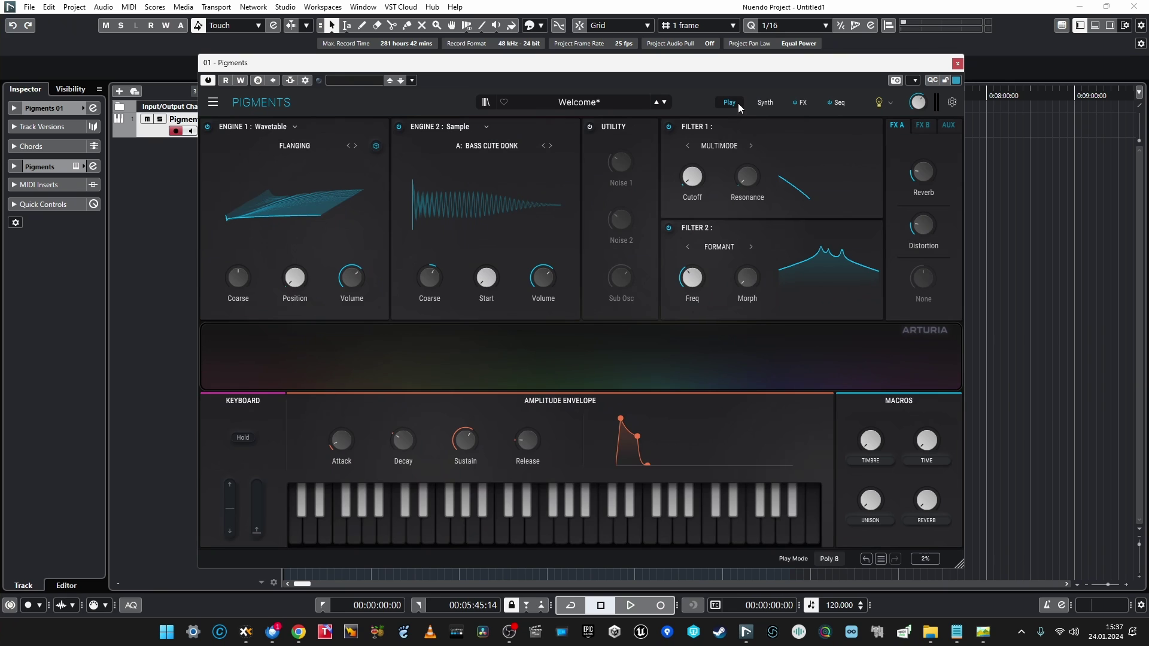
Look through the Synth, FX and Seq views and return to the Play view
click(766, 101)
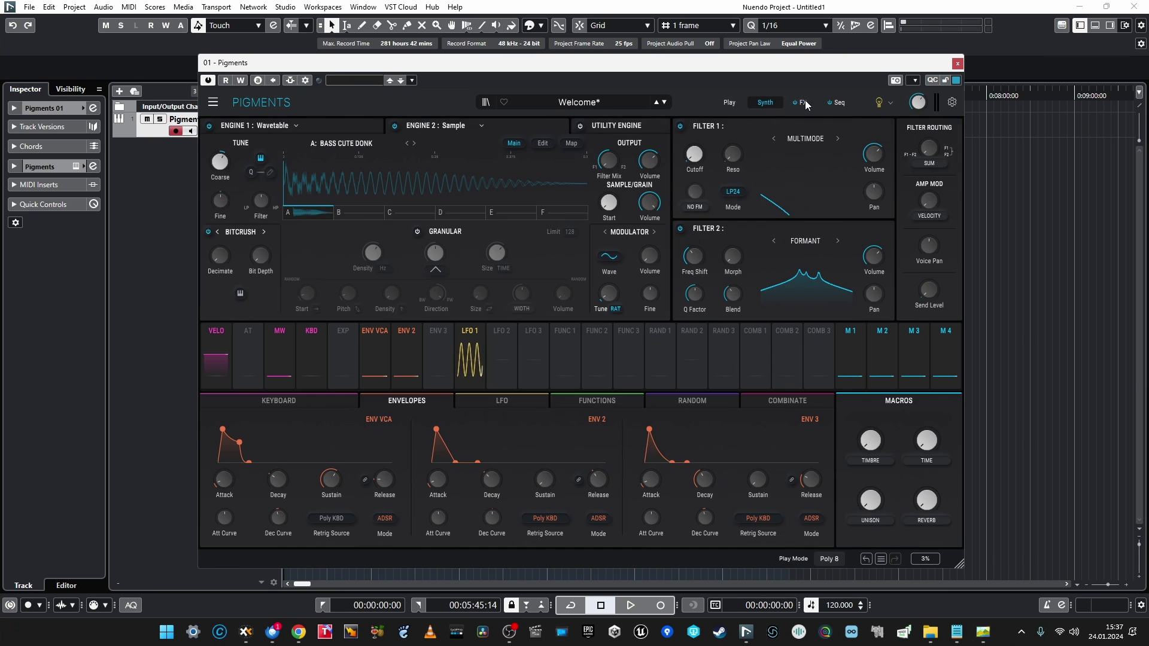
click(801, 102)
click(834, 103)
click(801, 103)
click(766, 102)
click(743, 101)
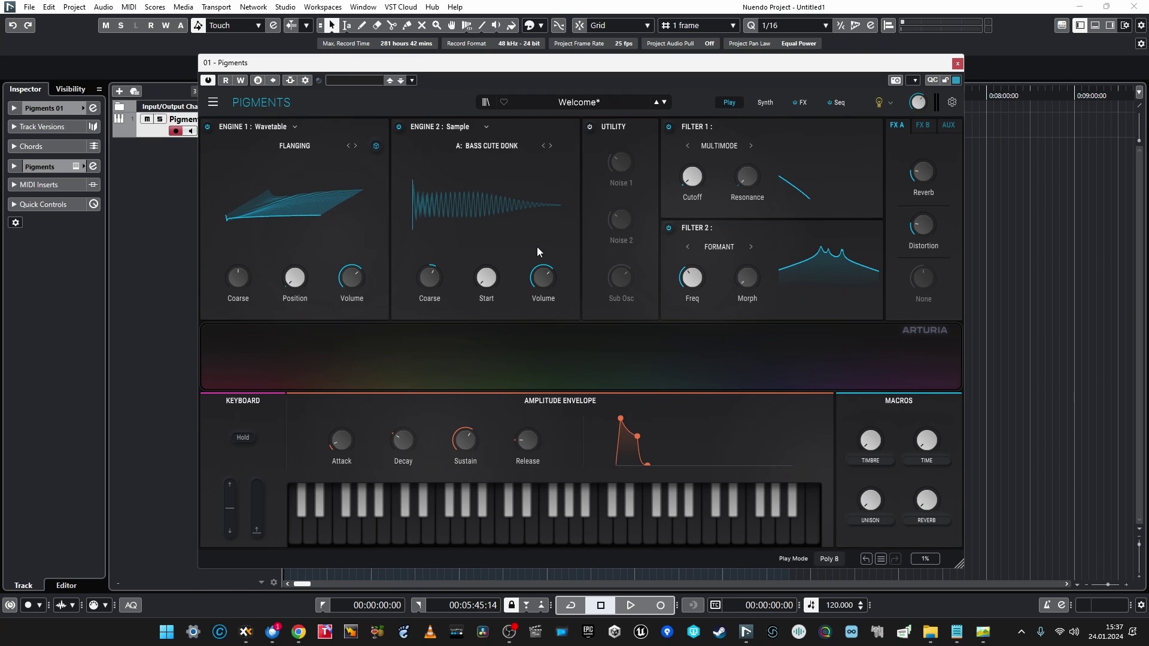
Change the interface theme to Light and display the Synth view in it
click(952, 103)
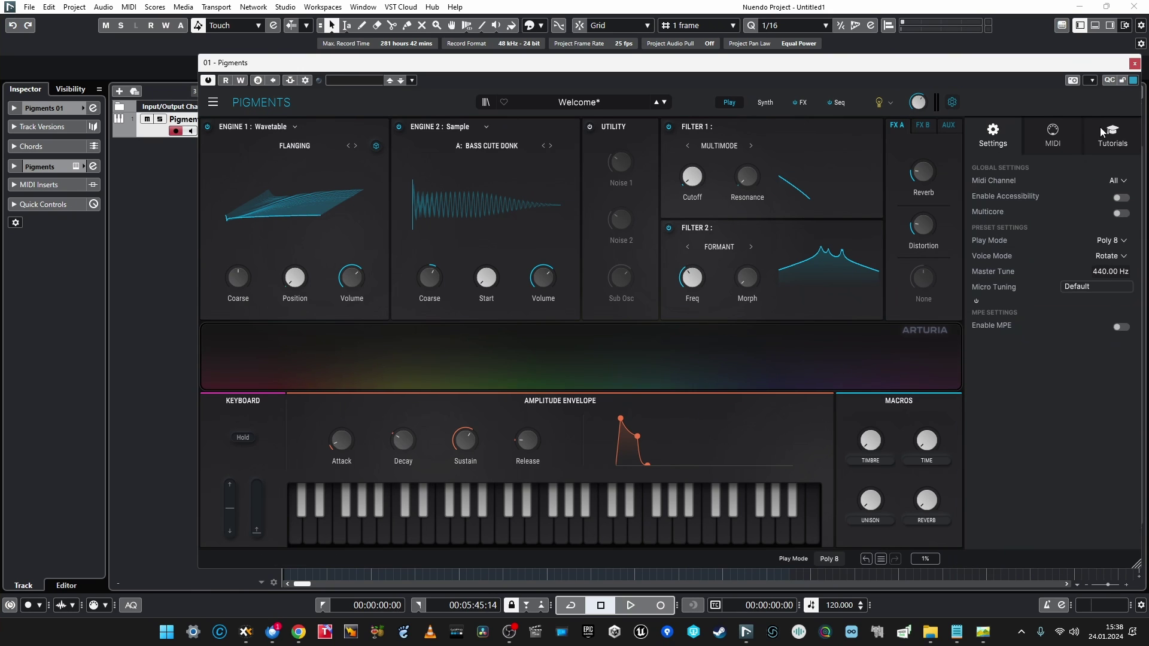
click(213, 102)
mouse_move(294, 213)
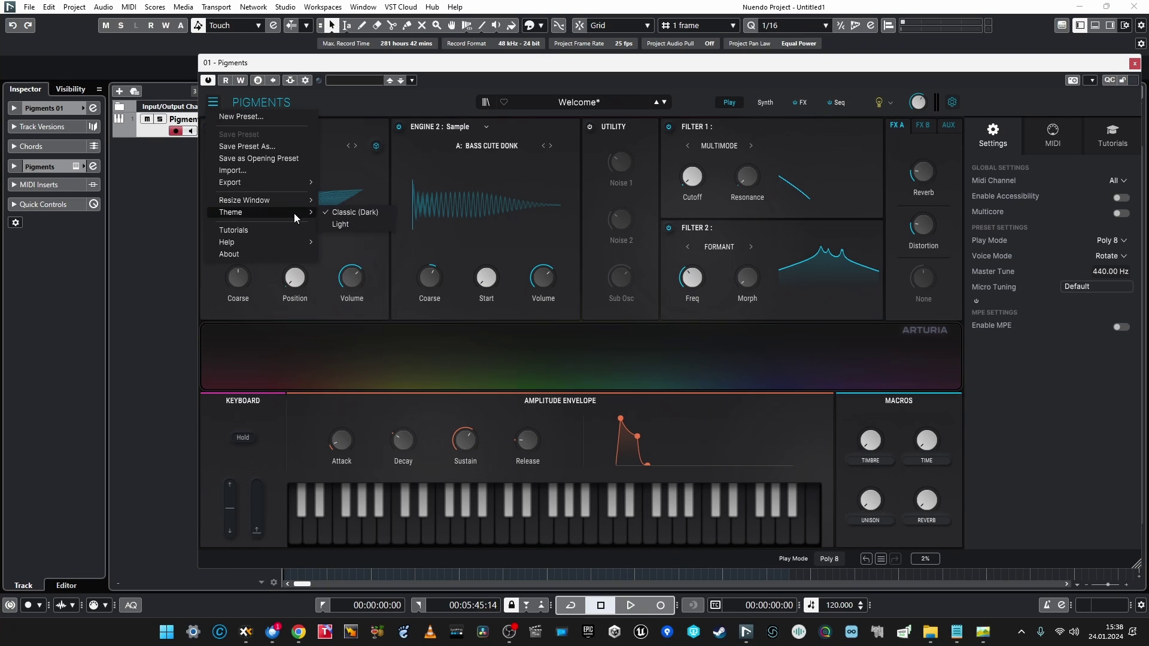
click(357, 227)
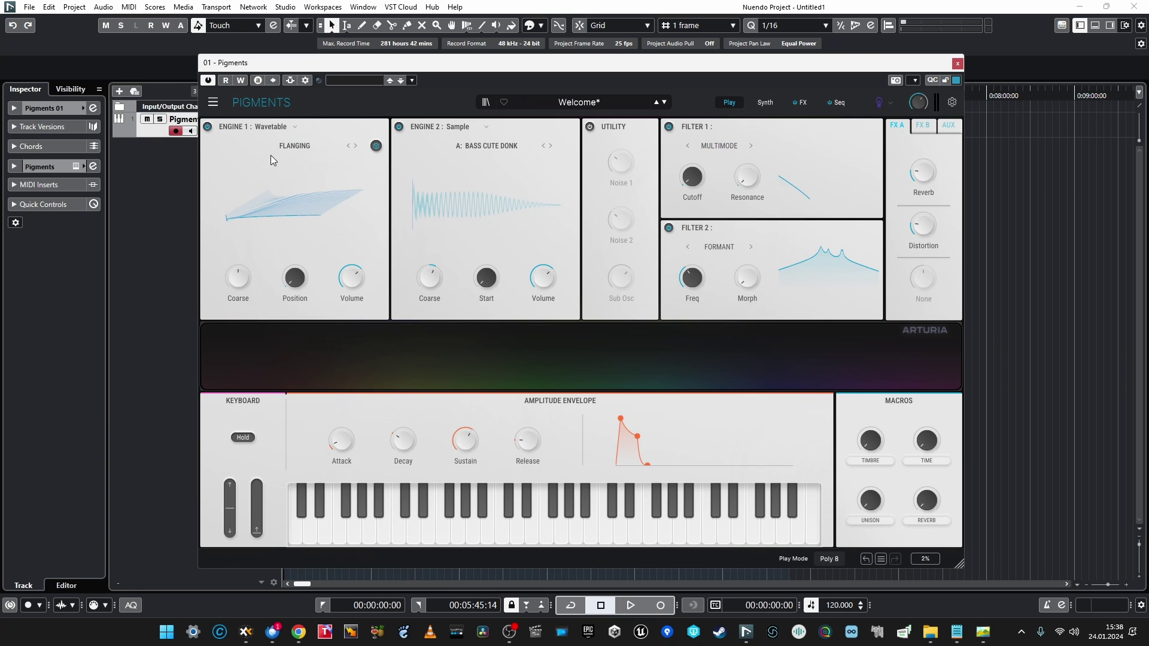
click(765, 103)
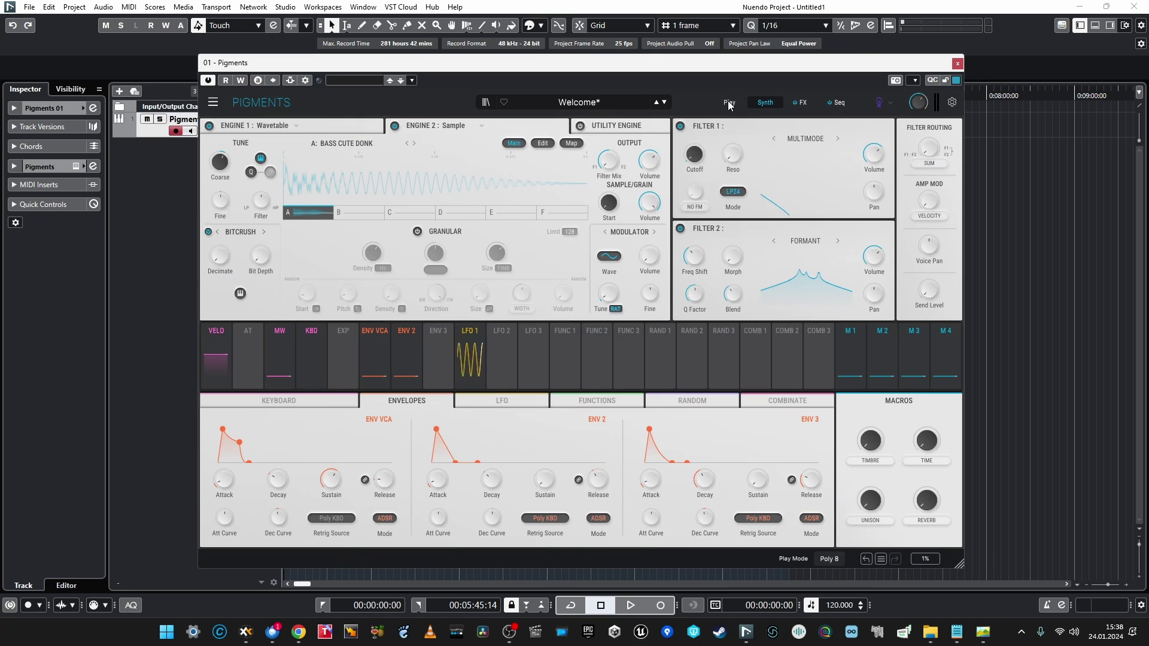
View the Play and Synth views in the Light theme and switch the interface back to the dark theme
click(730, 103)
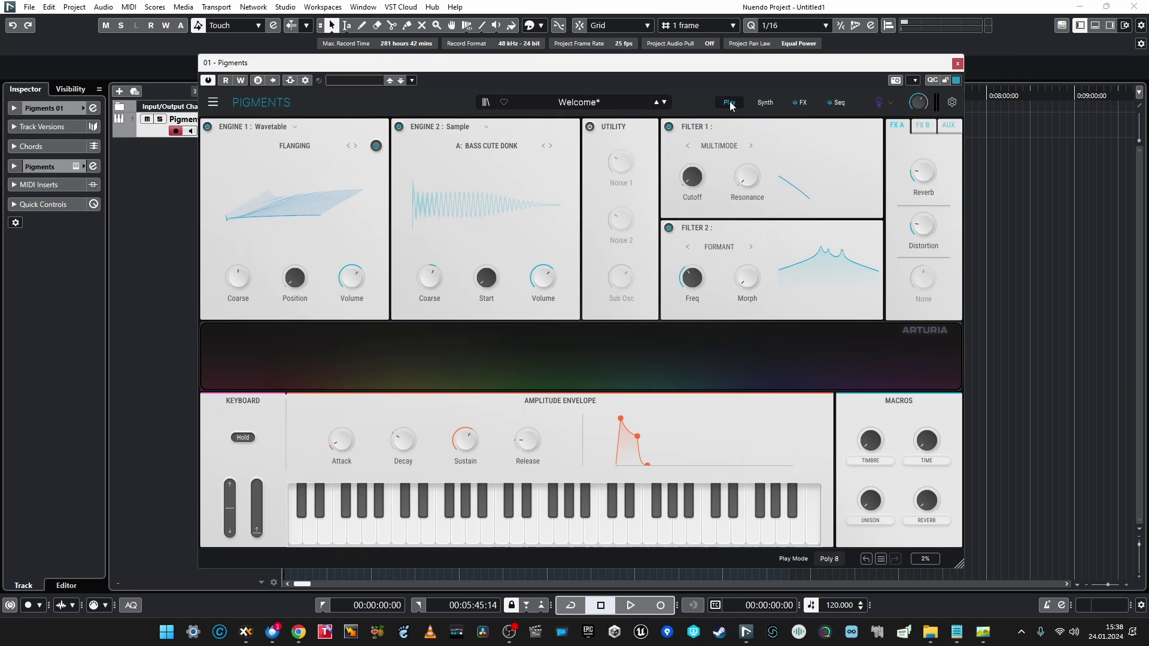
click(764, 104)
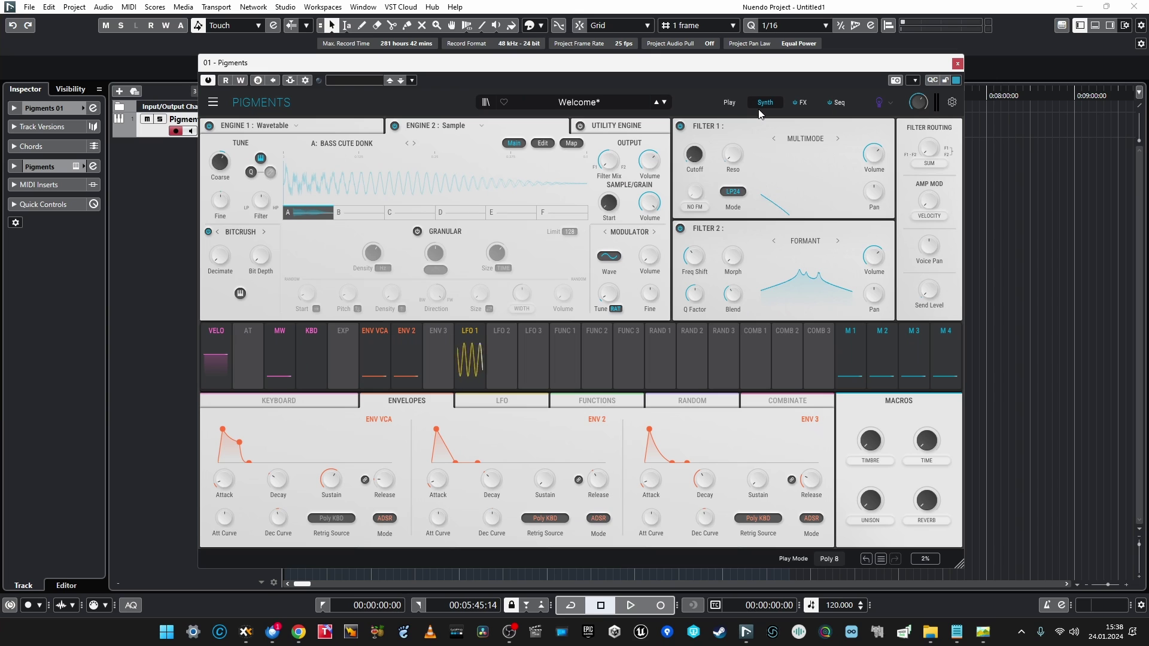
click(213, 102)
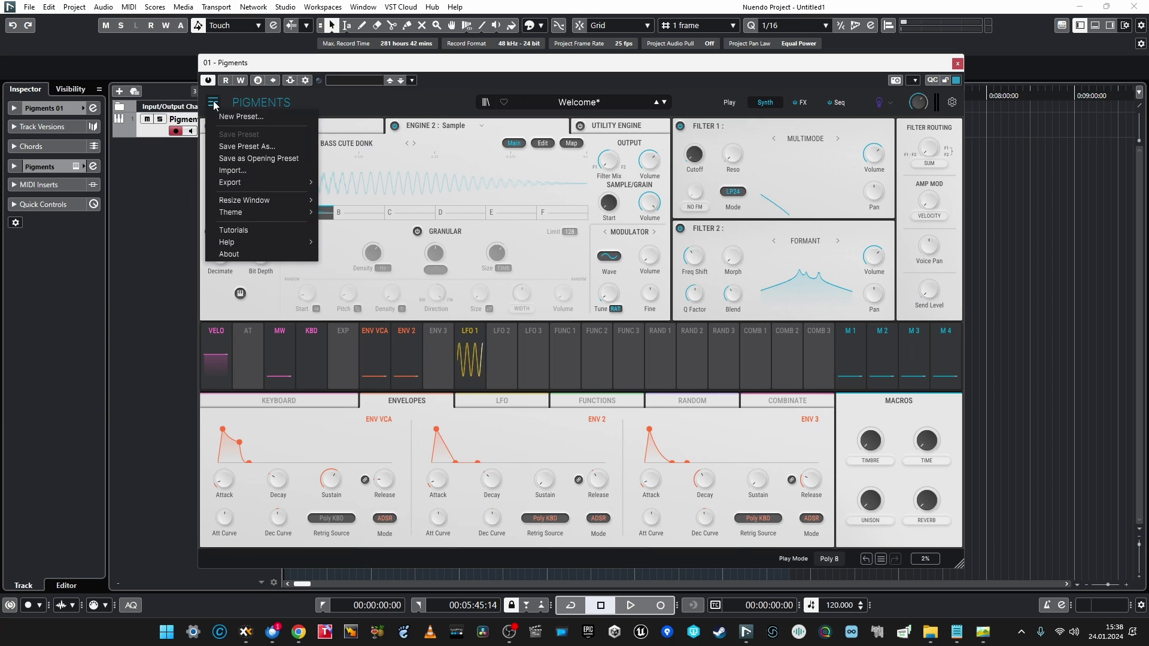
mouse_move(306, 212)
click(344, 212)
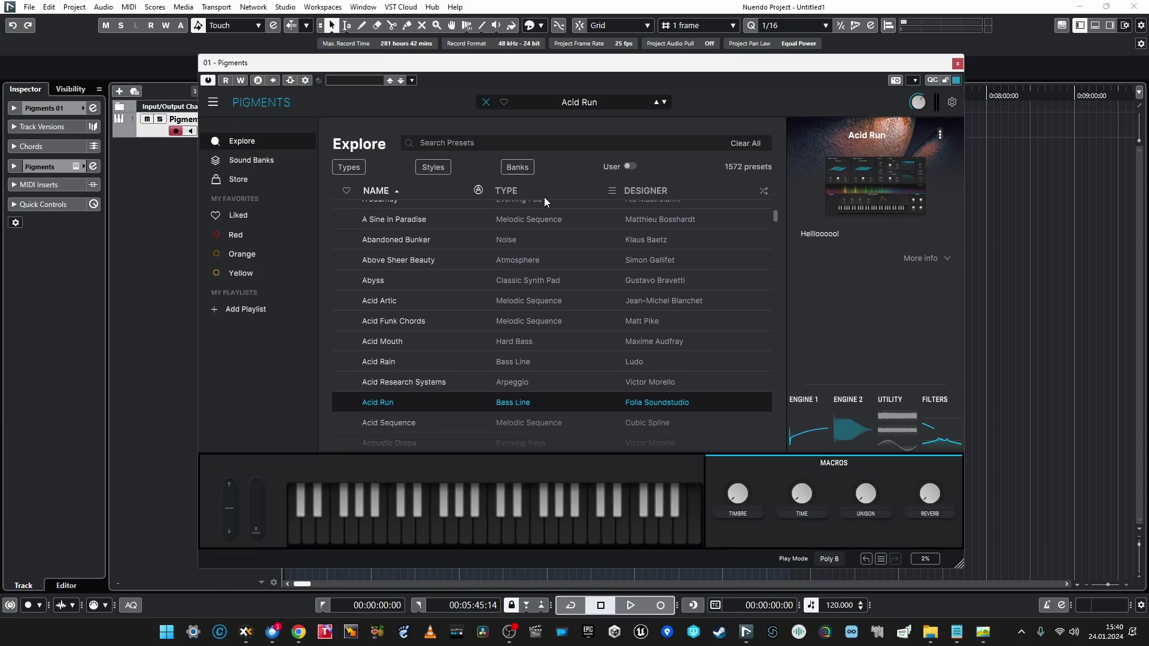
Browse the presets and audition Lo-Fi Strings and Ambient Reese from the Pigments 5.0 sound bank
scroll(391, 246, up, 10)
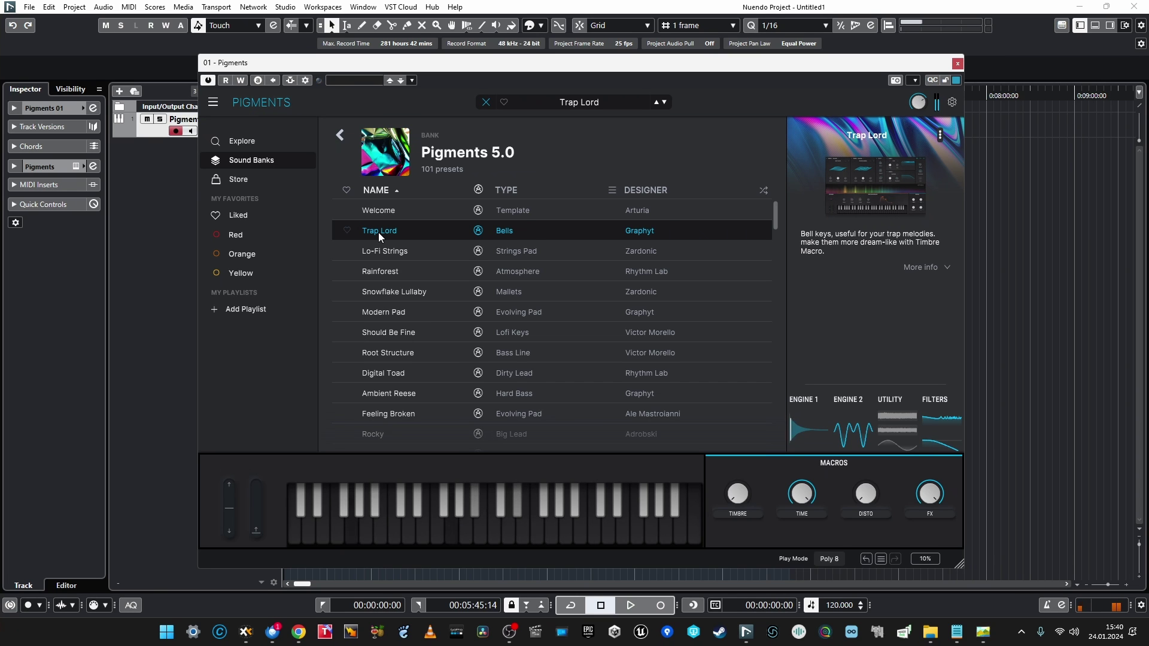
click(389, 251)
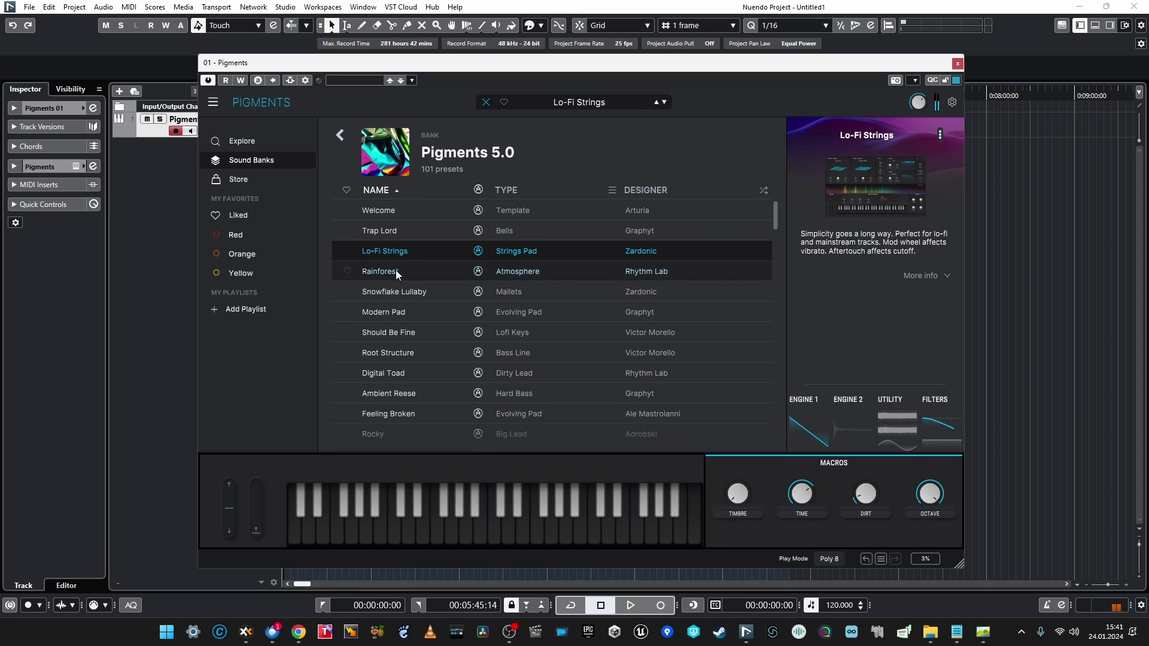
click(457, 394)
scroll(465, 408, down, 1)
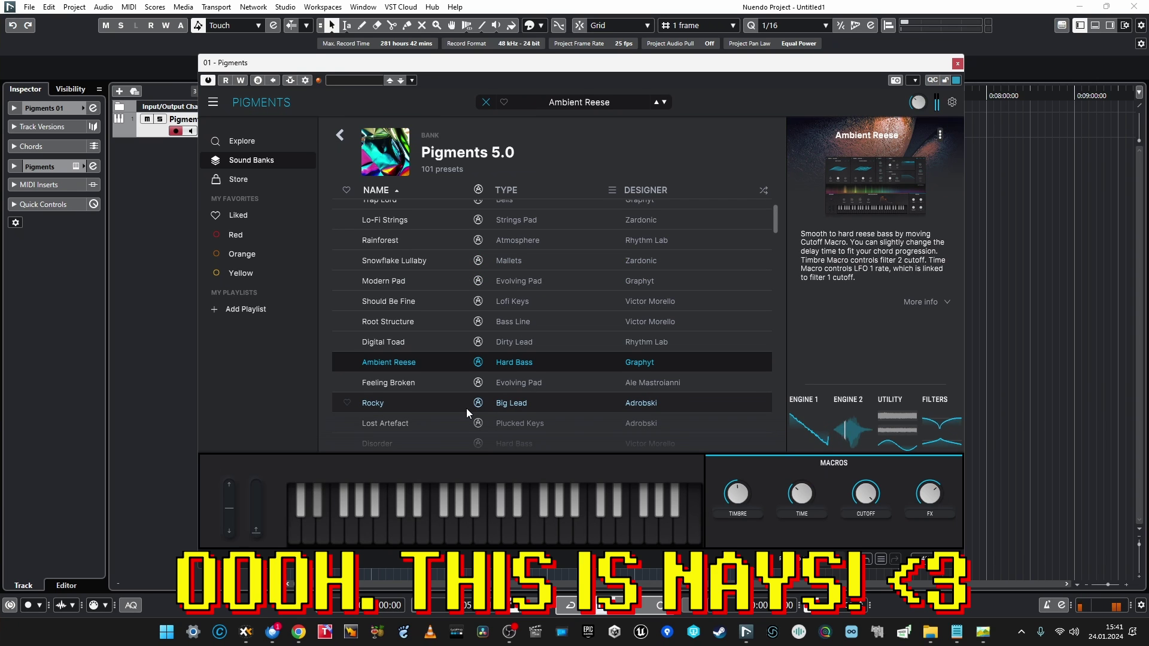
Audition the Behind Angel and Additive 808 presets and one more preset further down the Pigments 5.0 bank
scroll(558, 371, down, 3)
click(555, 370)
scroll(549, 336, down, 2)
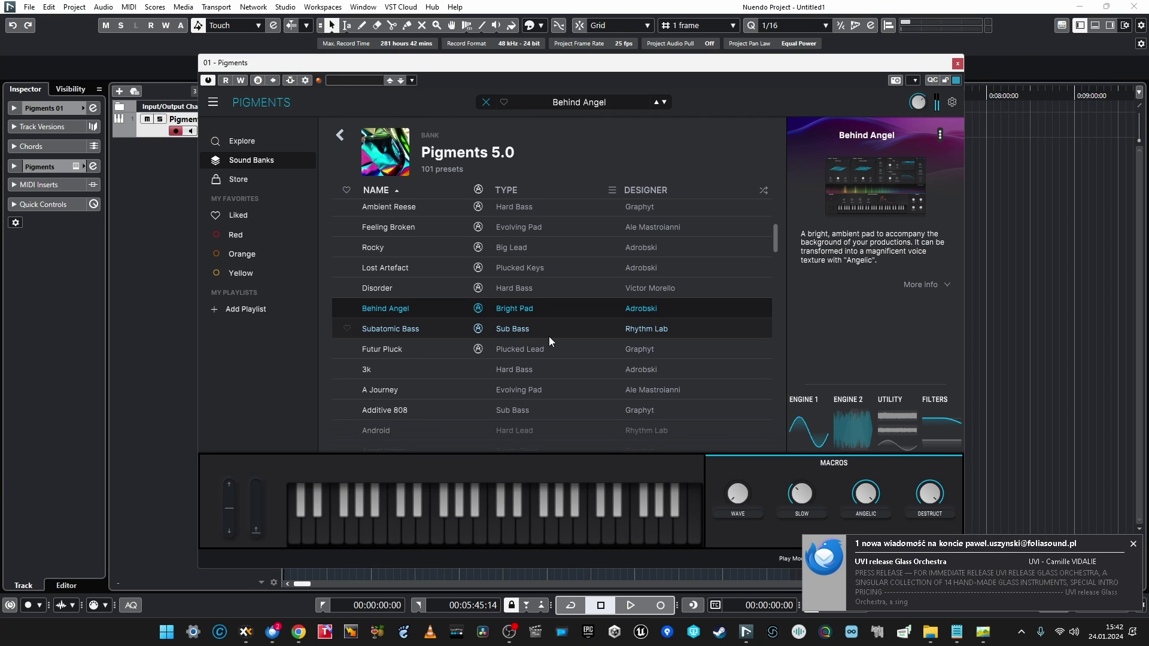
click(377, 412)
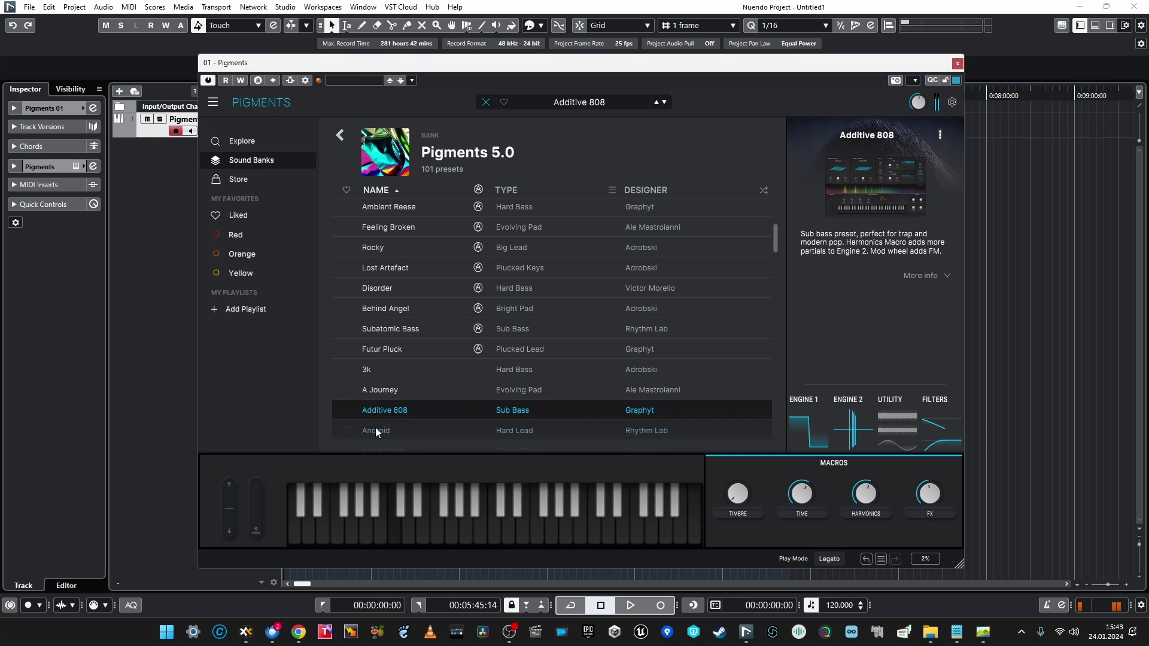
scroll(375, 427, down, 3)
click(409, 361)
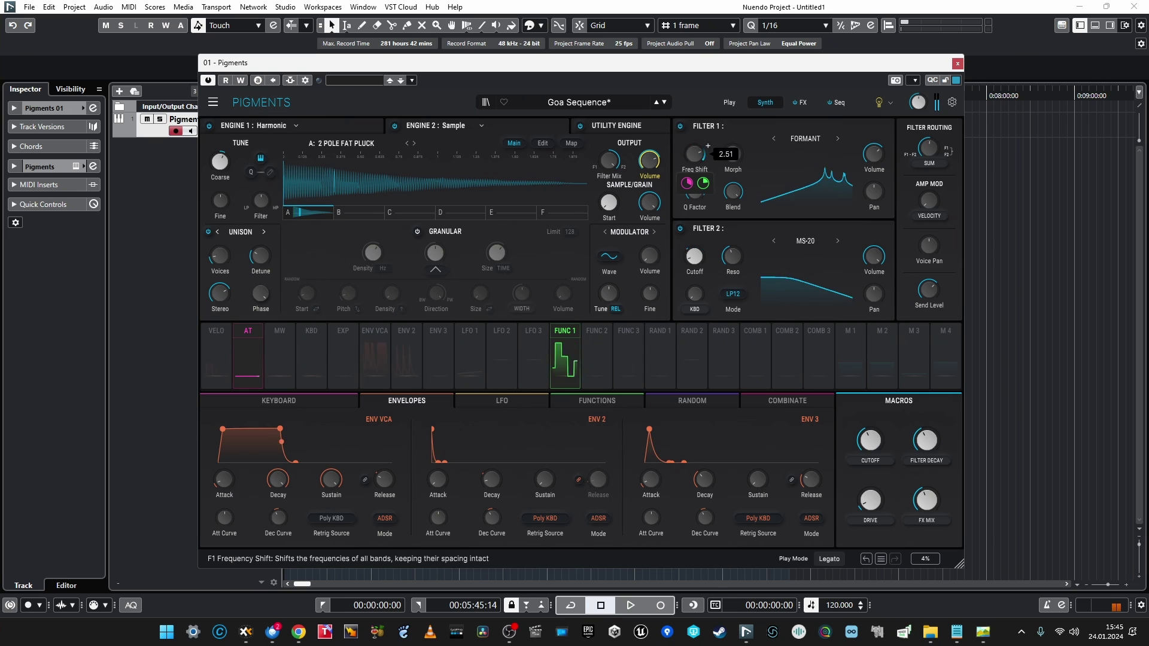
mouse_move(708, 248)
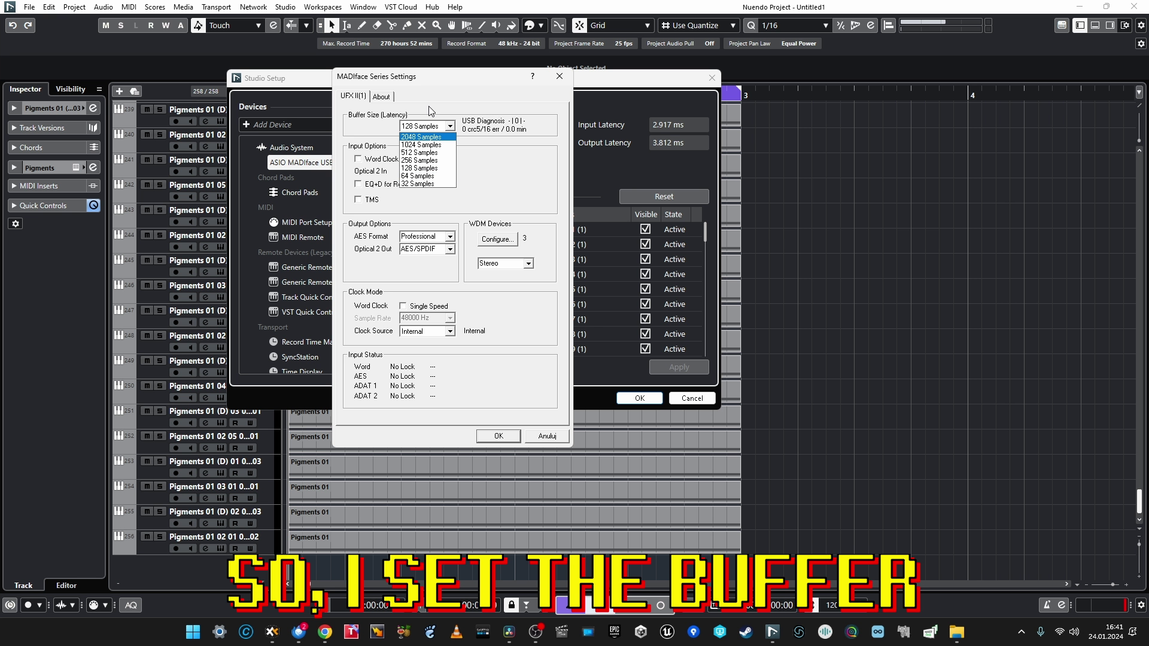
Set the audio interface buffer size to 32 samples and accept the driver settings and Studio Setup
click(426, 183)
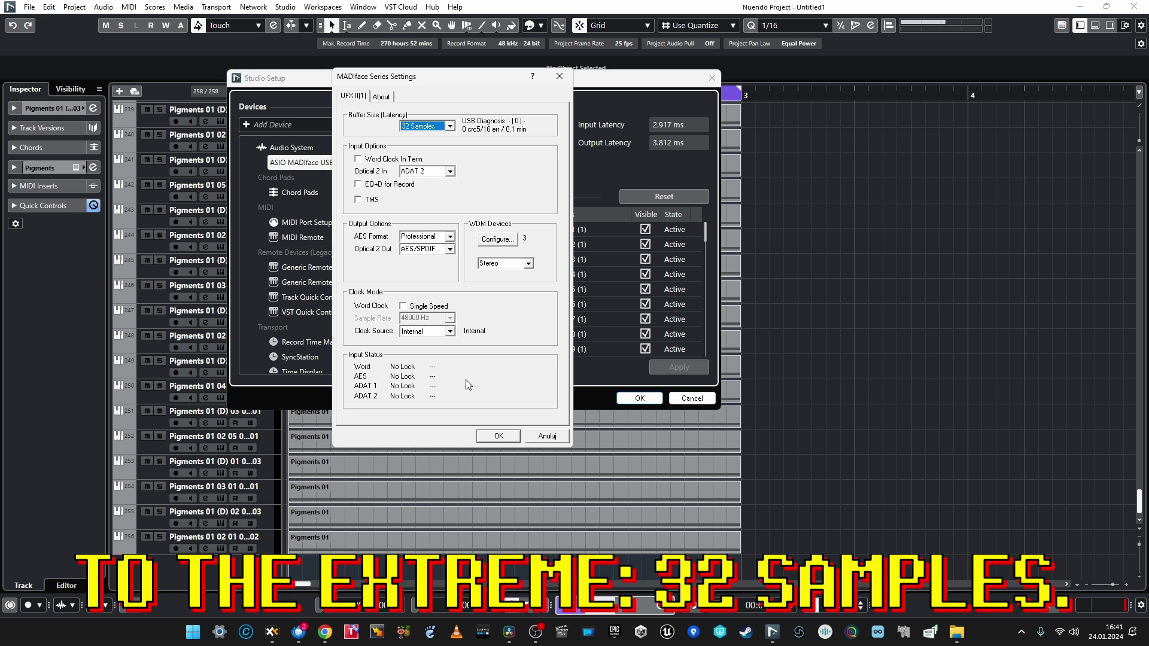
click(504, 441)
click(641, 398)
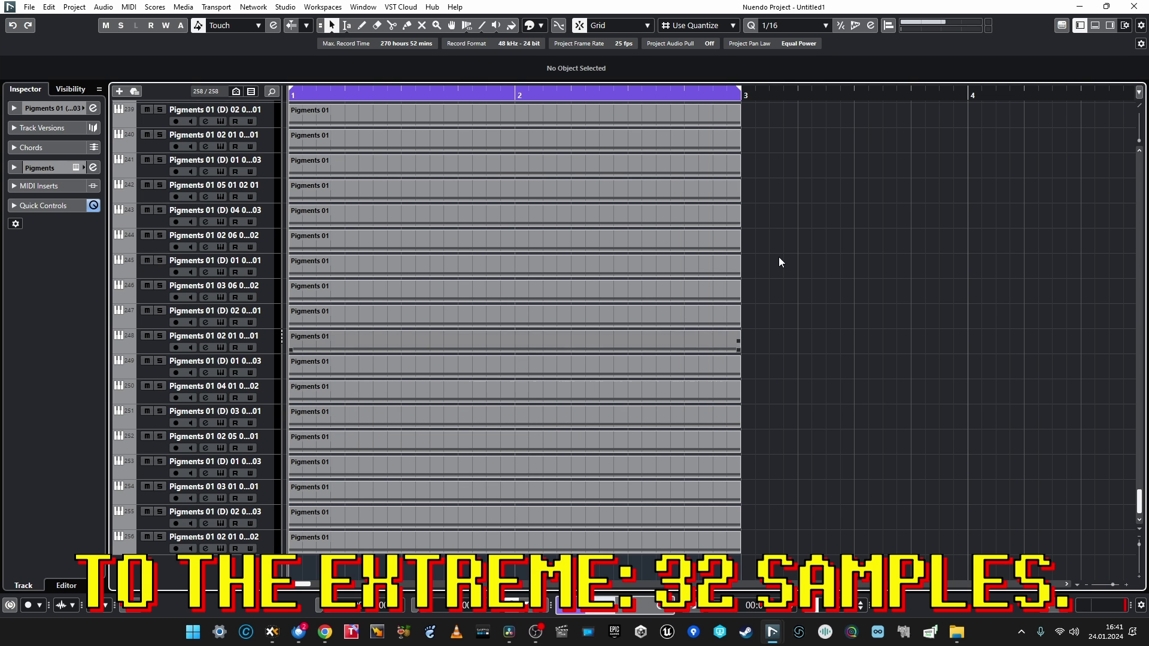
Play the project and look through the whole list of Pigments tracks during playback
key(space)
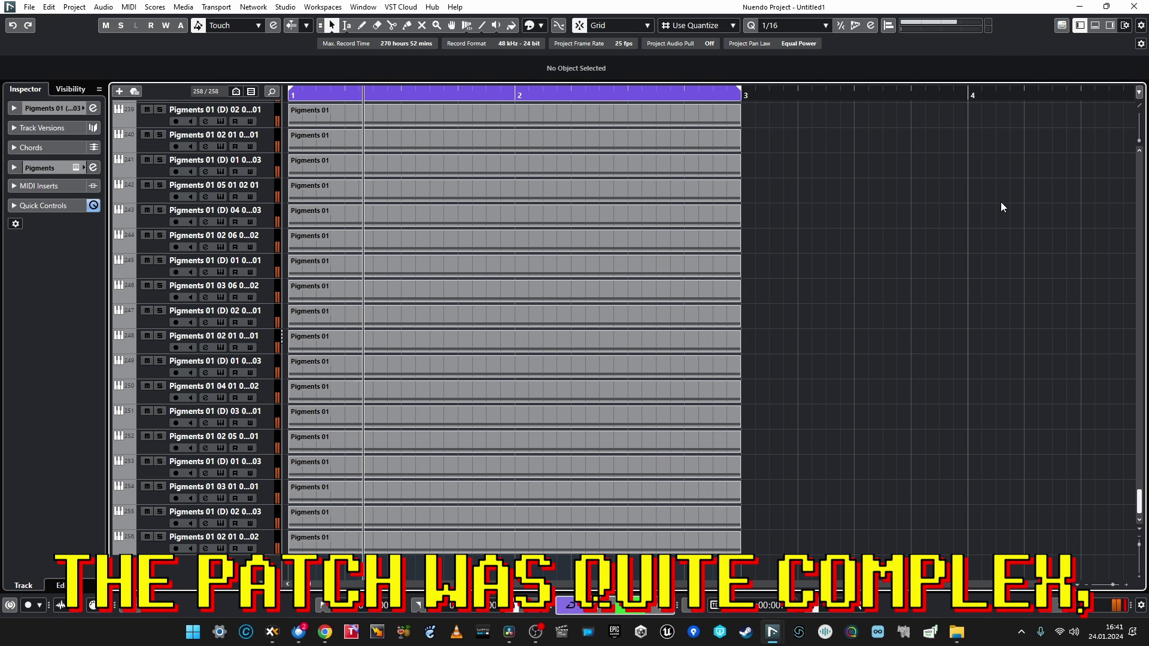
scroll(554, 358, up, 20)
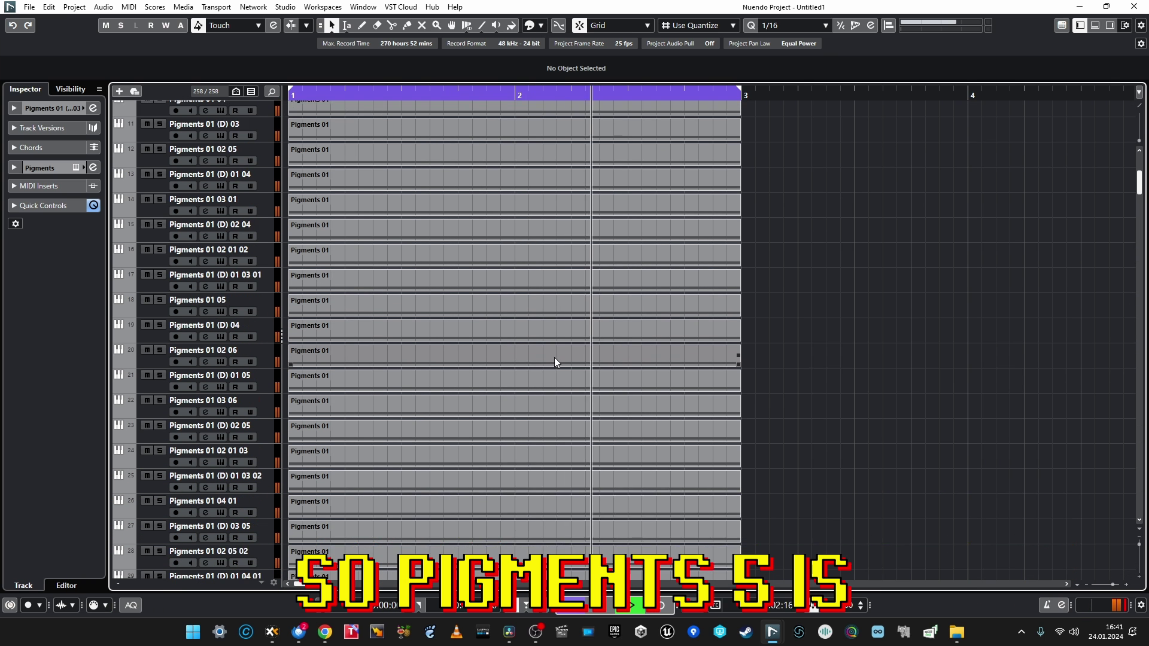
scroll(554, 358, down, 20)
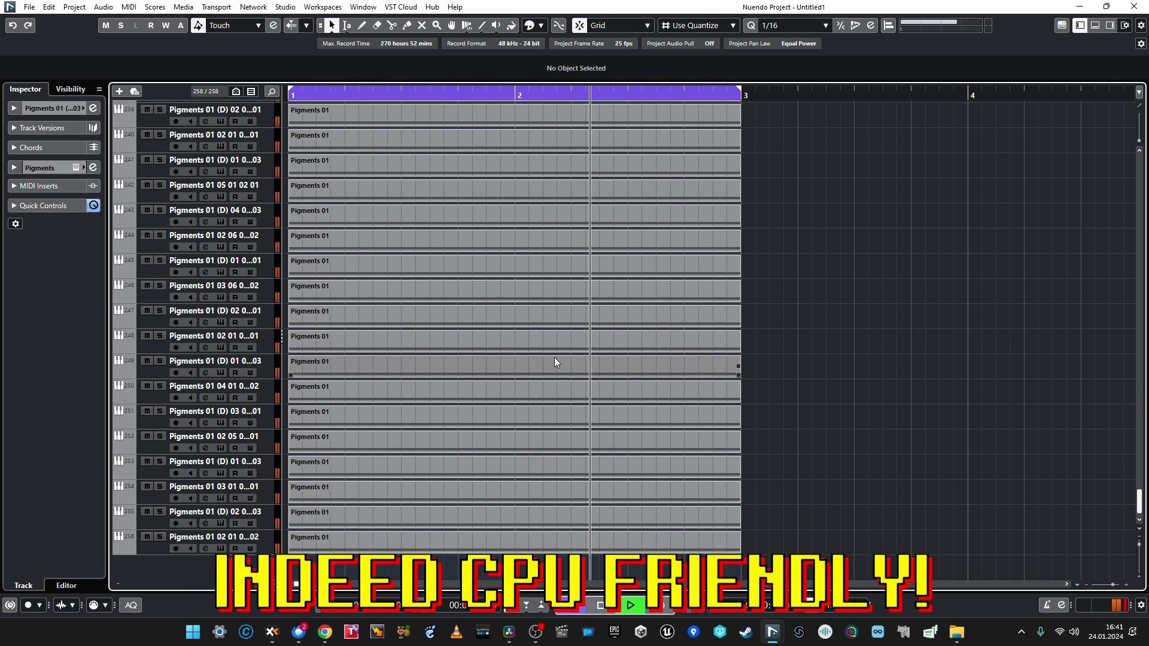
scroll(554, 358, up, 20)
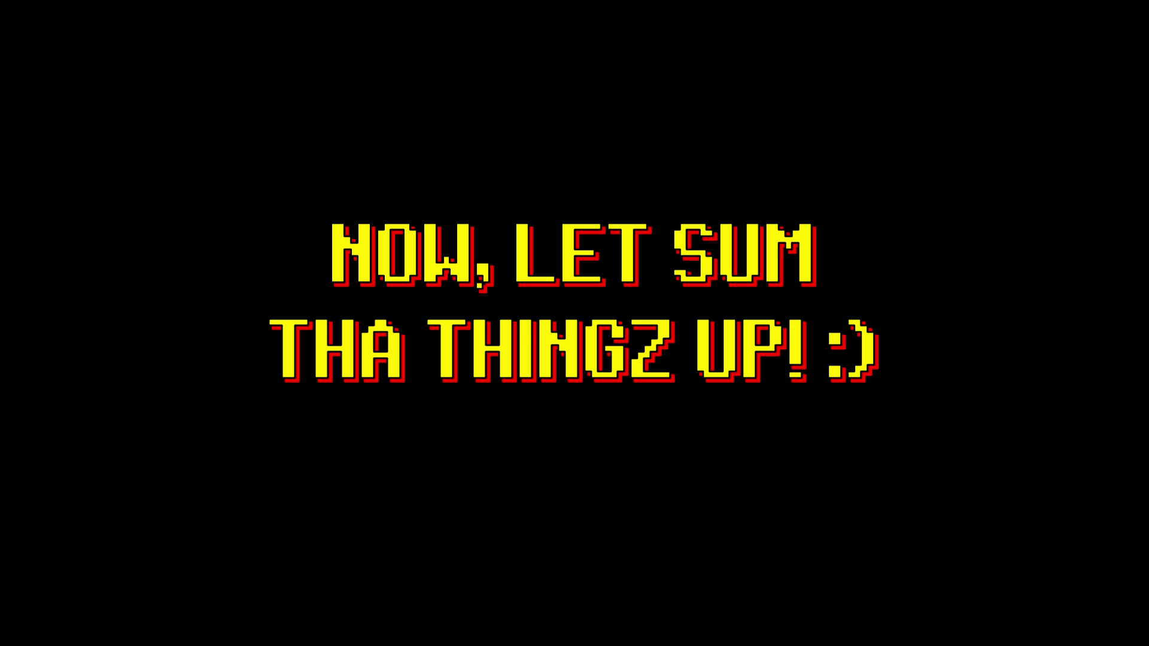